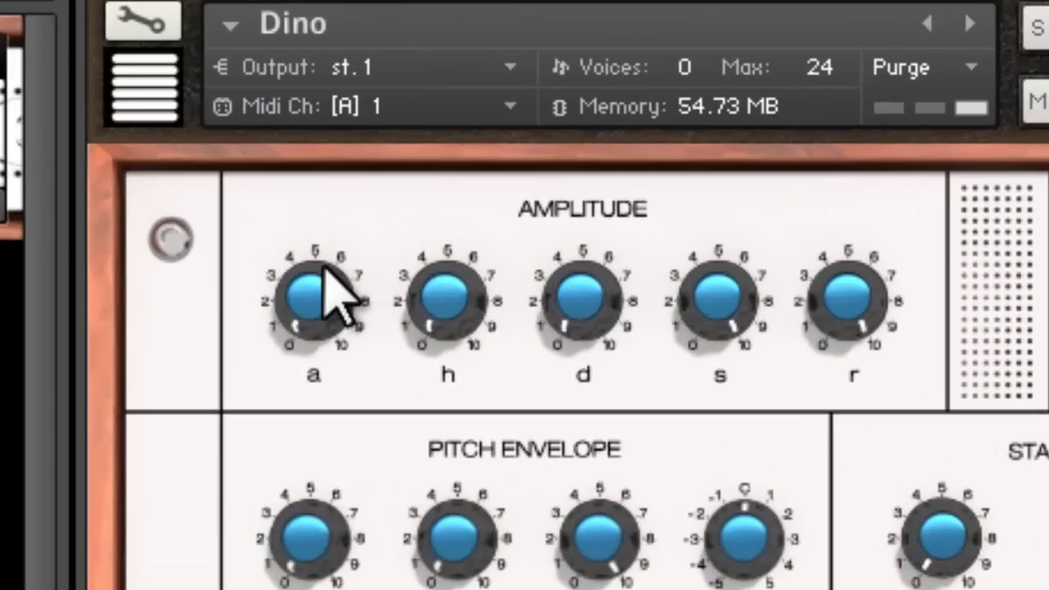
# Lower the amplitude envelope's sustain to about 8 and try out the release and velocity-to-filter controls
pyautogui.moveTo(417, 229); pyautogui.dragTo(409, 261)
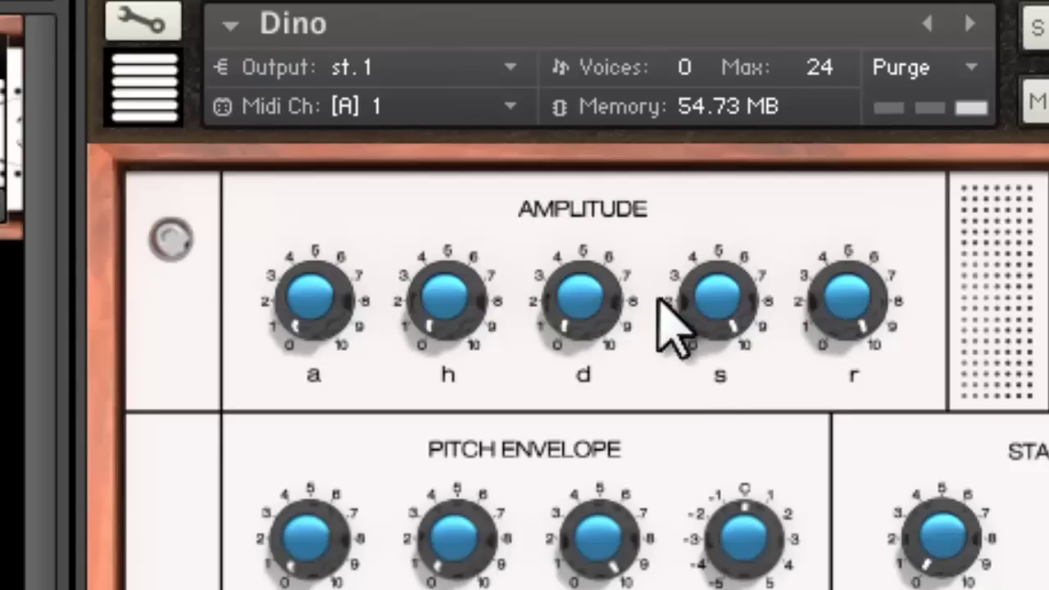
pyautogui.moveTo(712, 232); pyautogui.dragTo(697, 341)
pyautogui.moveTo(833, 265); pyautogui.dragTo(836, 345)
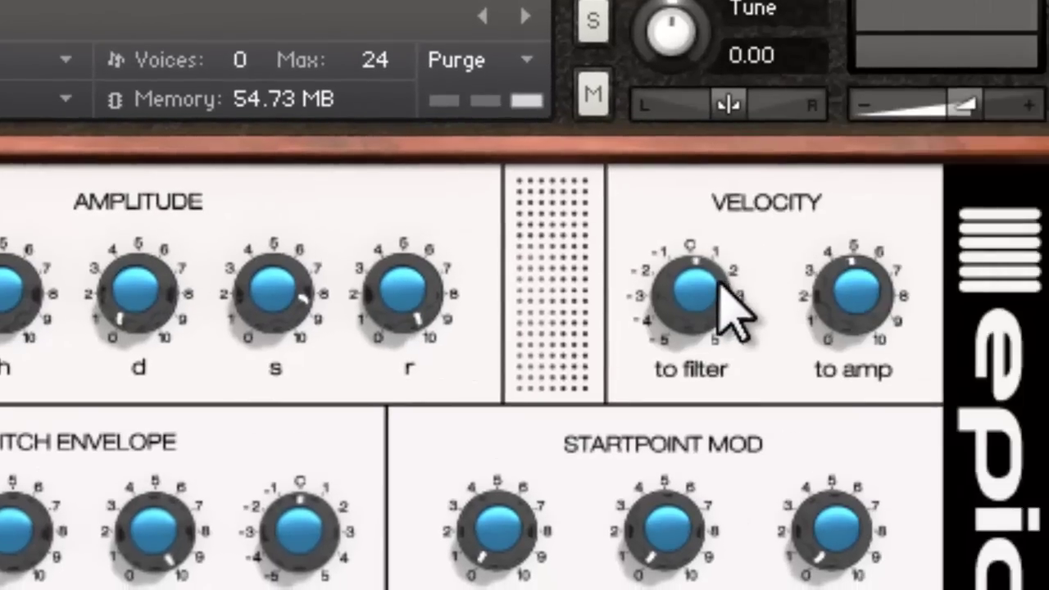
pyautogui.moveTo(694, 284); pyautogui.dragTo(681, 287)
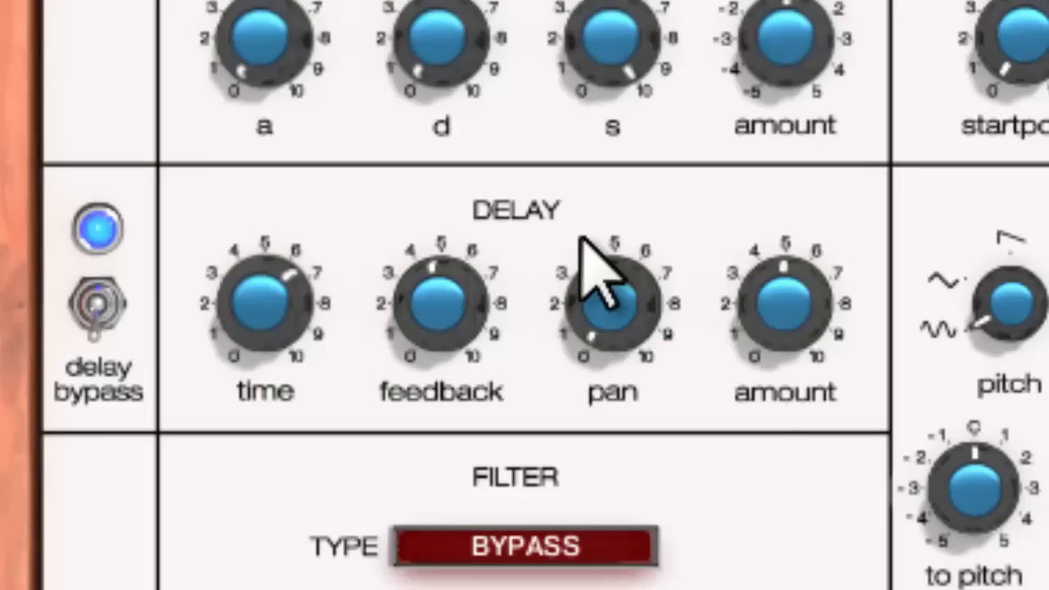
# Toggle the delay bypass off and back on to compare the sound with and without the effect
pyautogui.click(99, 302)
pyautogui.click(100, 302)
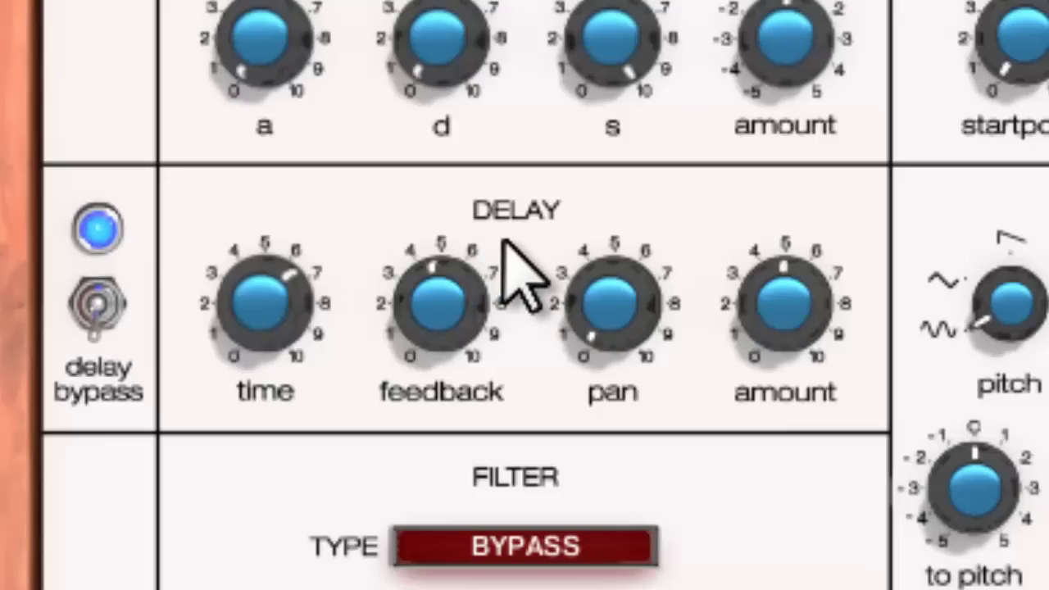
pyautogui.click(98, 305)
pyautogui.click(98, 306)
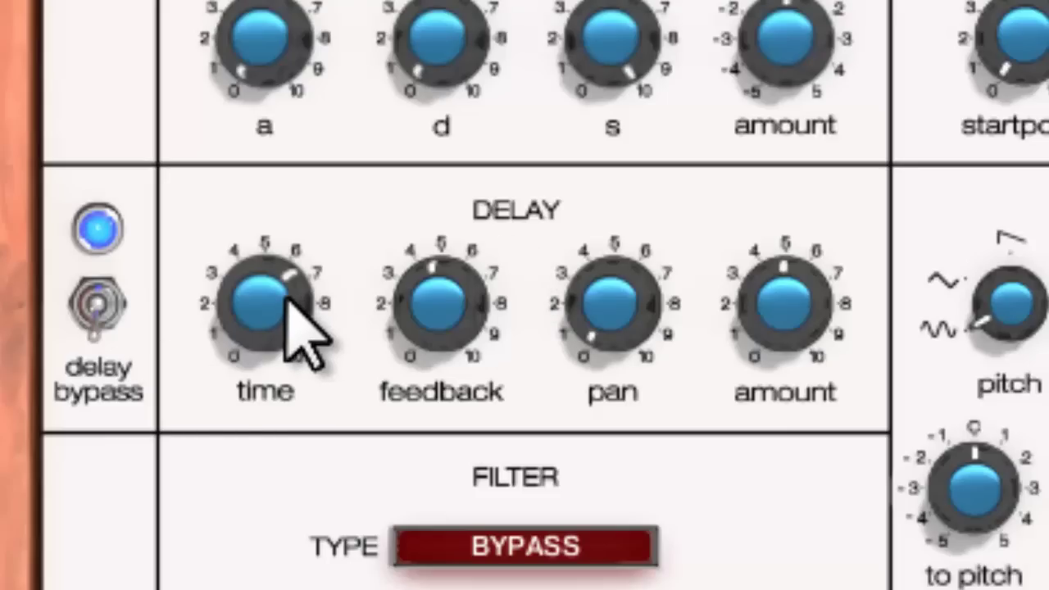
# Set the delay time to about 6.5 and raise the delay amount to about 6
pyautogui.moveTo(287, 299)
pyautogui.mouseDown()
pyautogui.moveTo(273, 205)
pyautogui.moveTo(272, 342)
pyautogui.moveTo(276, 317)
pyautogui.mouseUp()
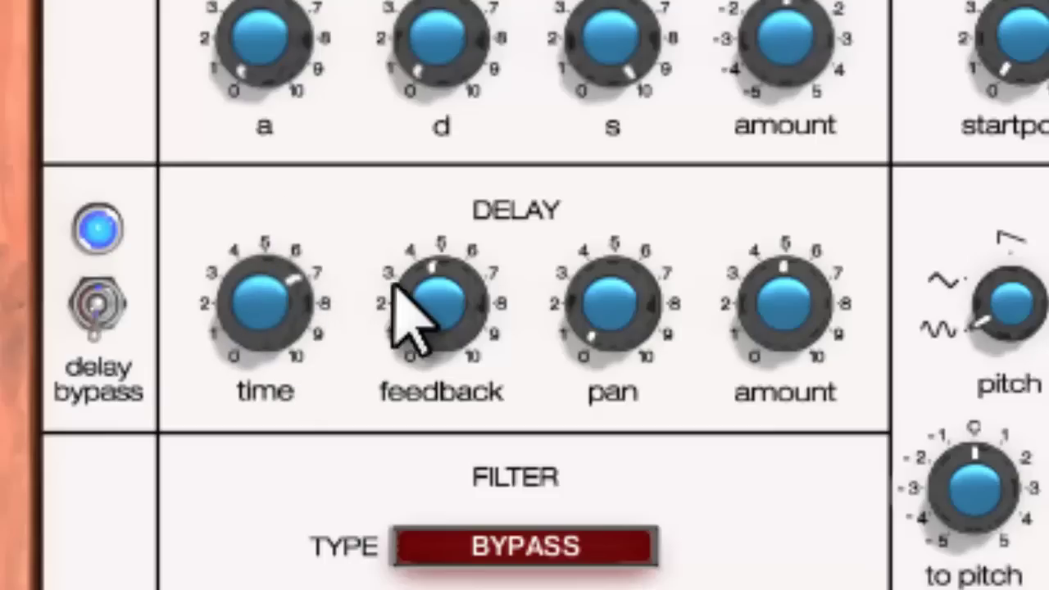
pyautogui.moveTo(635, 336); pyautogui.dragTo(584, 381)
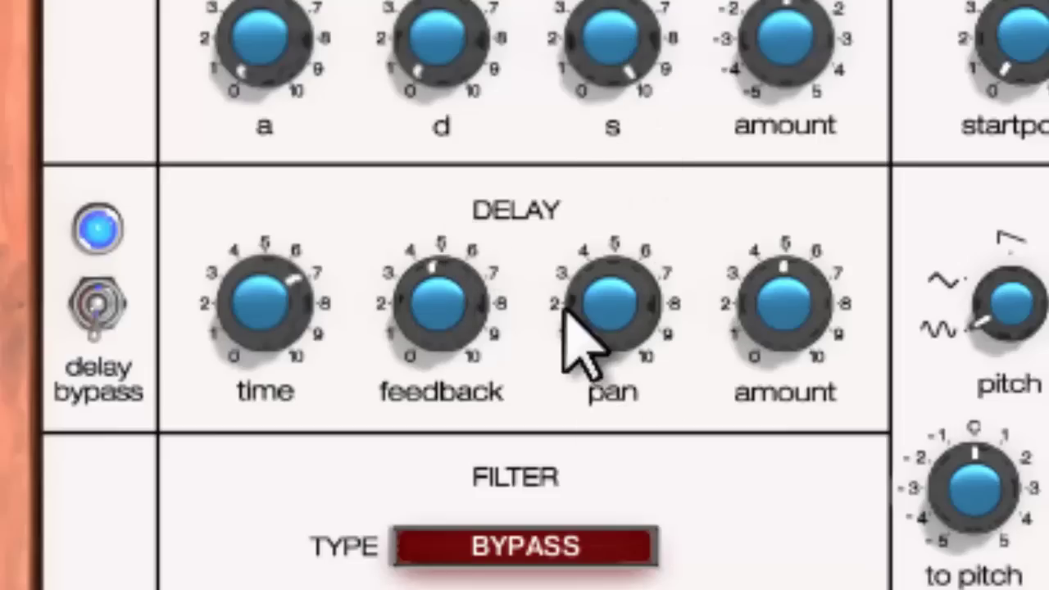
pyautogui.moveTo(784, 363); pyautogui.dragTo(765, 274)
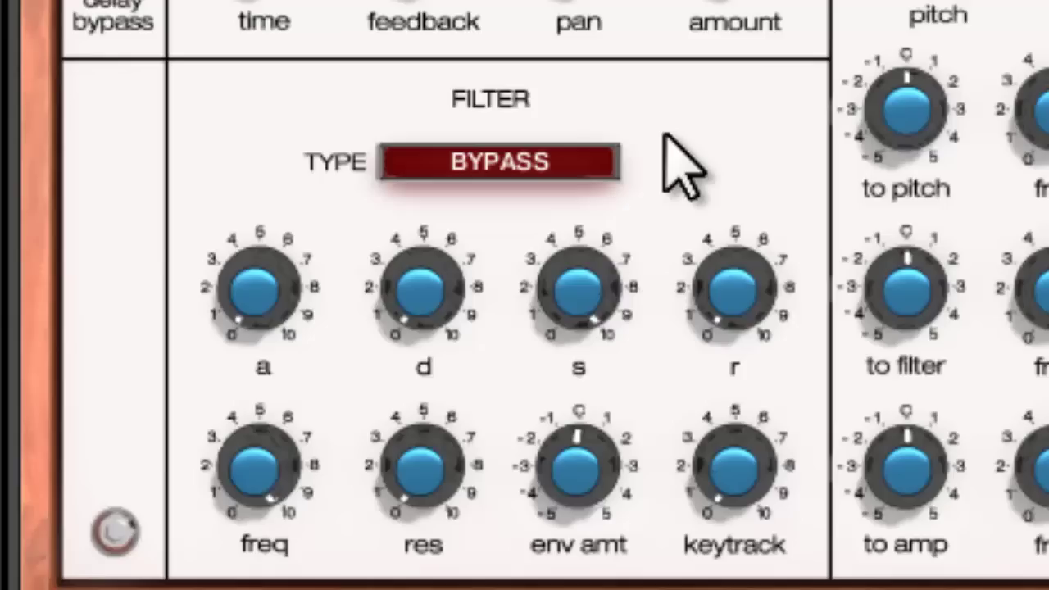
# Examine the available filter types and the filter's frequency and resonance controls
pyautogui.click(557, 157)
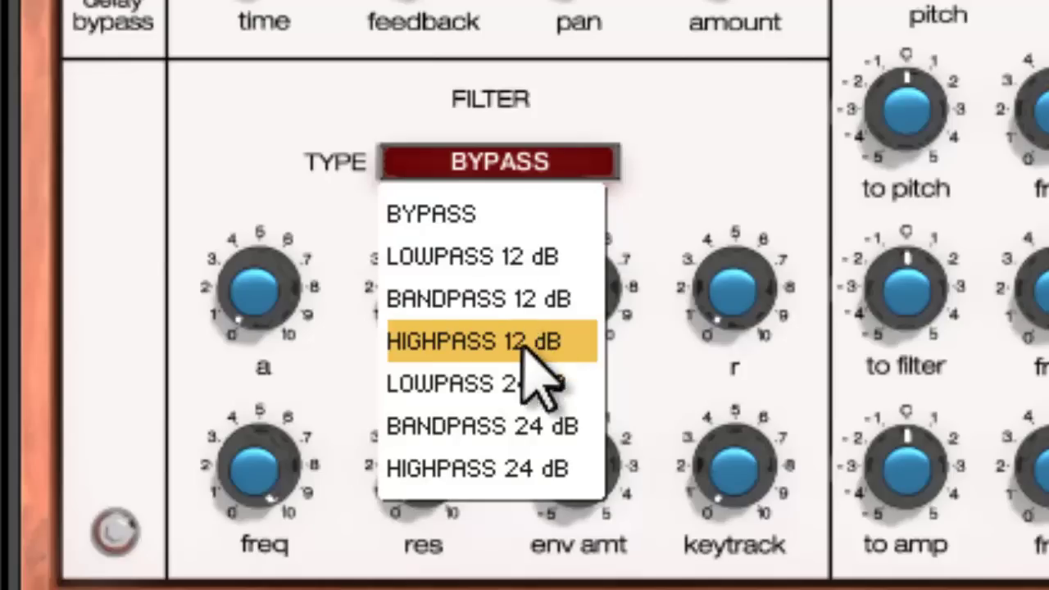
pyautogui.click(753, 288)
pyautogui.moveTo(258, 491); pyautogui.dragTo(347, 480)
pyautogui.moveTo(414, 483); pyautogui.dragTo(386, 456)
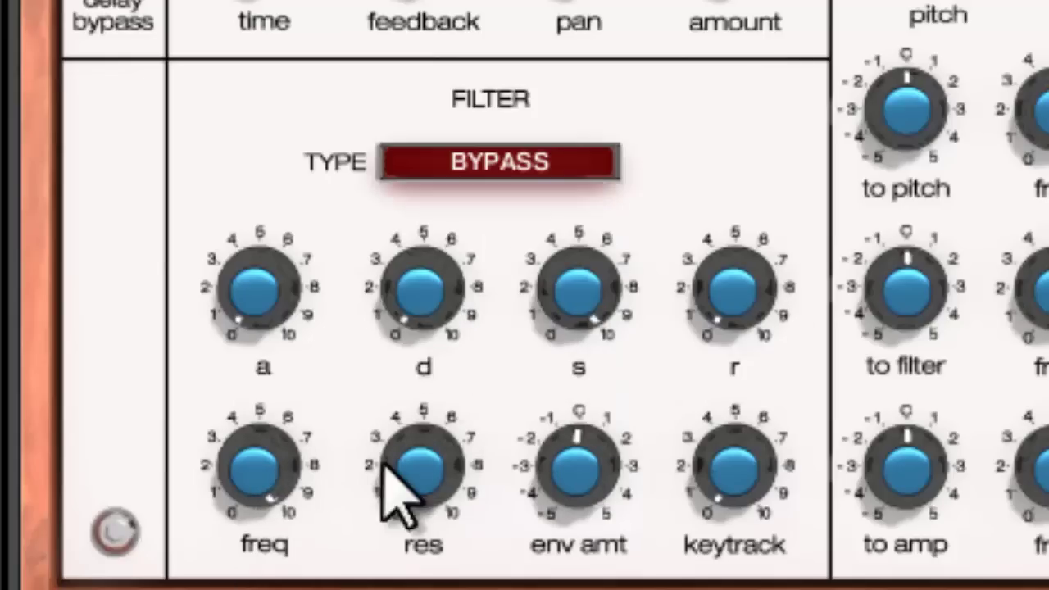
# Set the filter's envelope amount to about 1 and turn its keytrack up to about 10
pyautogui.moveTo(573, 468); pyautogui.dragTo(580, 418)
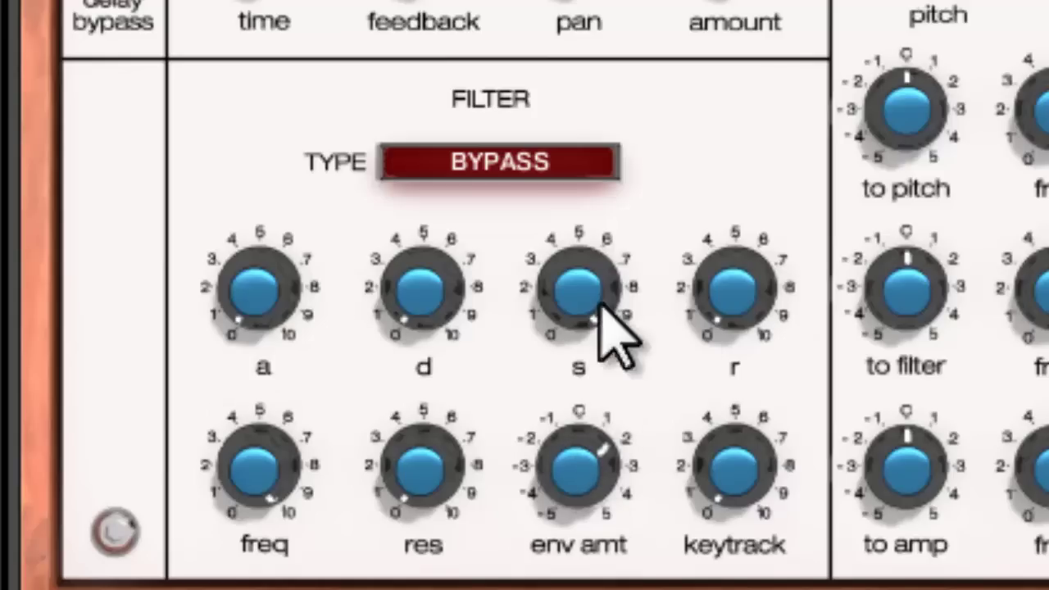
pyautogui.moveTo(579, 438); pyautogui.dragTo(639, 492)
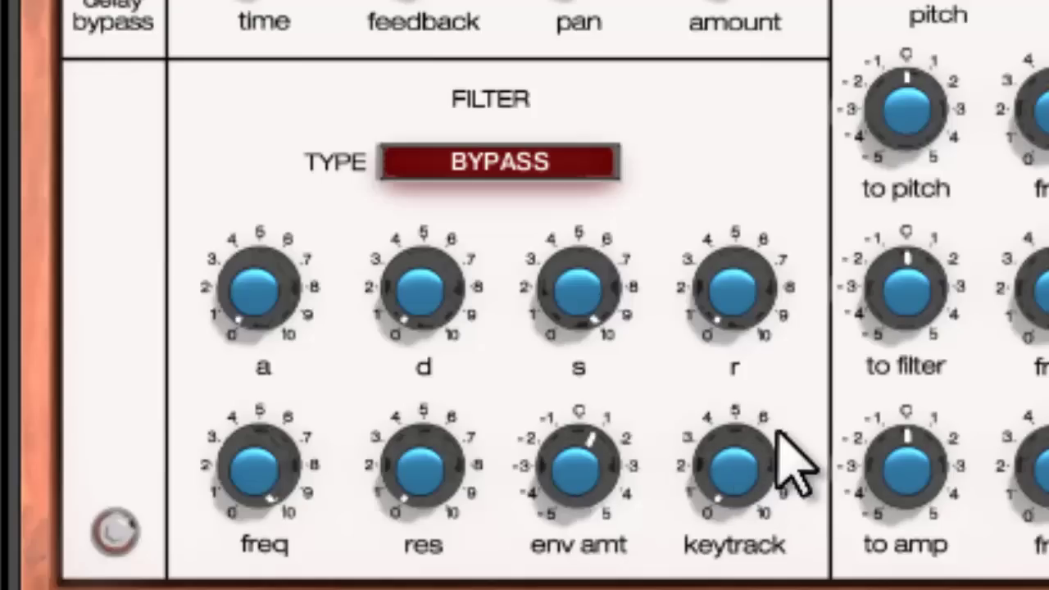
pyautogui.moveTo(754, 467); pyautogui.dragTo(786, 82)
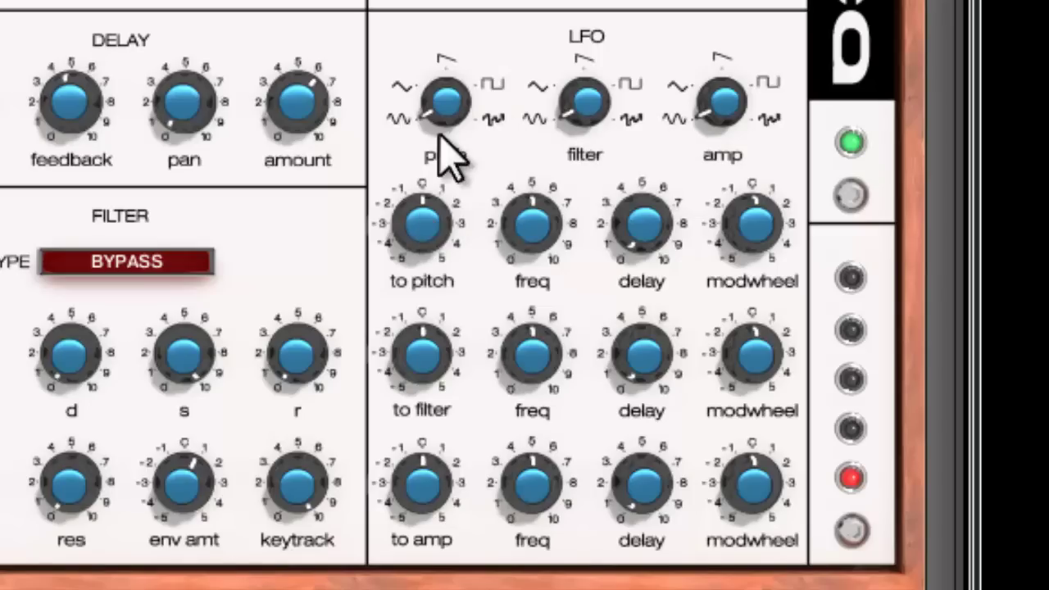
# Examine the LFO waveform choices for pitch, filter and amp
pyautogui.moveTo(431, 106); pyautogui.dragTo(456, 129)
pyautogui.moveTo(576, 139); pyautogui.dragTo(583, 49)
pyautogui.moveTo(600, 9); pyautogui.dragTo(604, 199)
pyautogui.moveTo(726, 129); pyautogui.dragTo(700, 176)
# Set the pitch LFO's amount to about 2 and its frequency to about 6, with a slight delay
pyautogui.moveTo(421, 225); pyautogui.dragTo(437, 189)
pyautogui.moveTo(532, 215)
pyautogui.mouseDown()
pyautogui.moveTo(544, 205)
pyautogui.moveTo(548, 118)
pyautogui.moveTo(543, 199)
pyautogui.mouseUp()
pyautogui.moveTo(641, 221)
pyautogui.mouseDown()
pyautogui.moveTo(656, 234)
pyautogui.moveTo(655, 188)
pyautogui.moveTo(656, 229)
pyautogui.mouseUp()
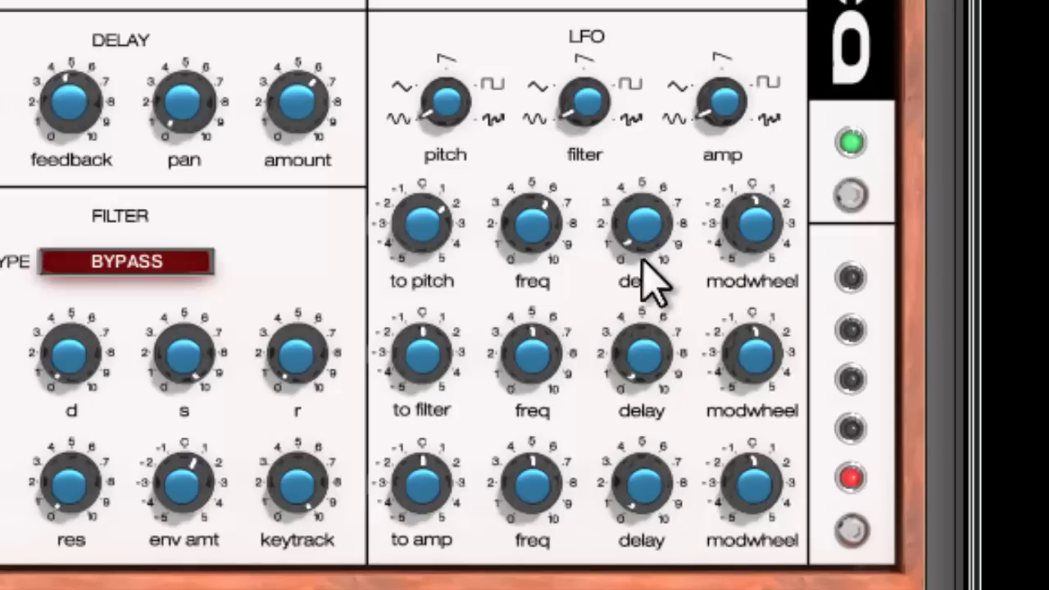
# Set the filter LFO's delay to about 1, then the pitch LFO's amount to about 2.5 and its delay to about 9
pyautogui.moveTo(650, 312); pyautogui.dragTo(634, 410)
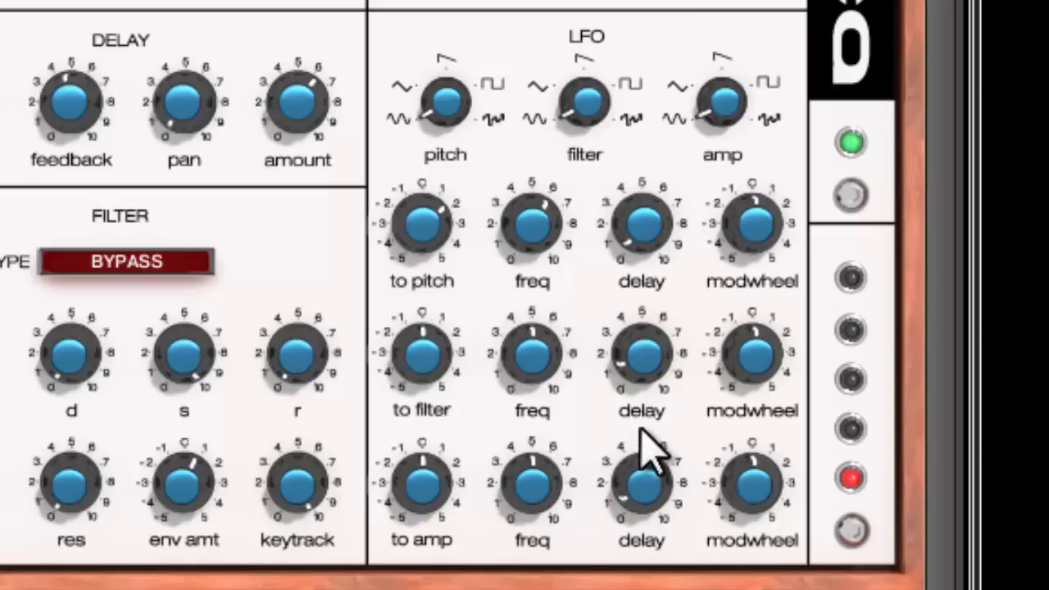
pyautogui.moveTo(648, 226); pyautogui.dragTo(641, 262)
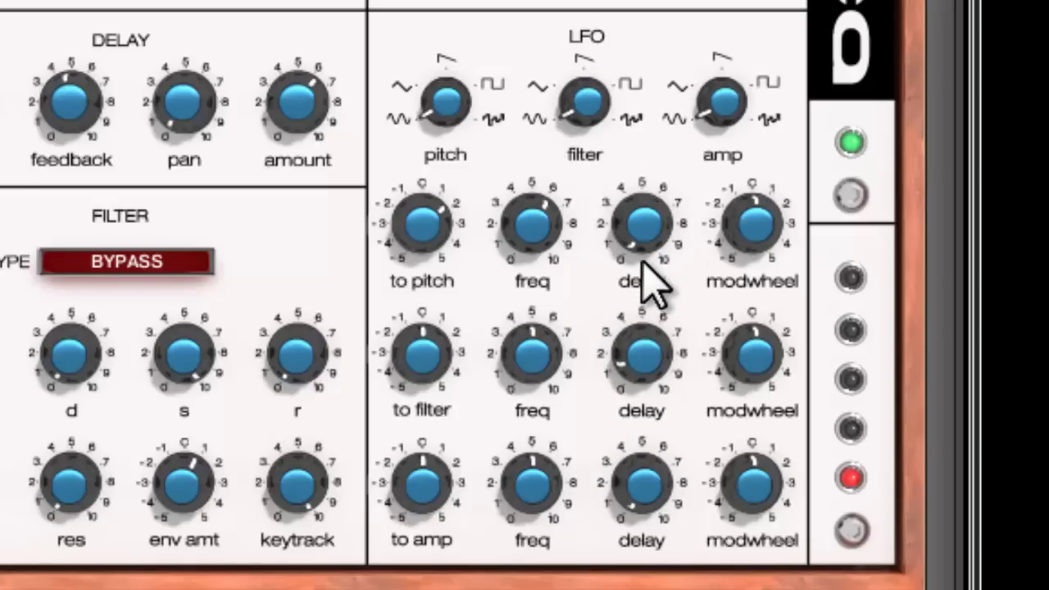
pyautogui.moveTo(434, 246); pyautogui.dragTo(436, 223)
pyautogui.moveTo(643, 258); pyautogui.dragTo(542, 37)
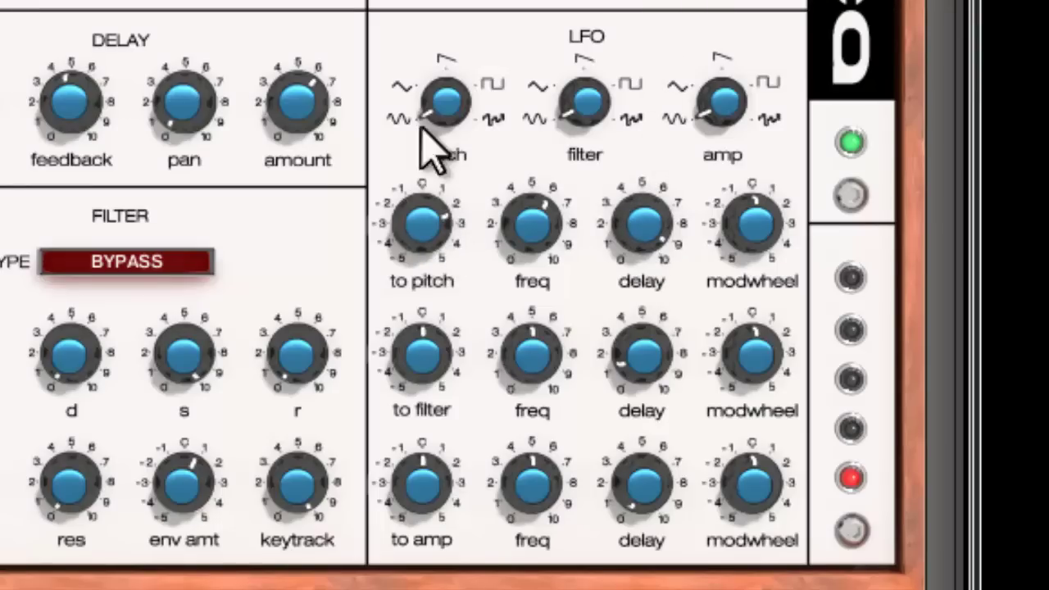
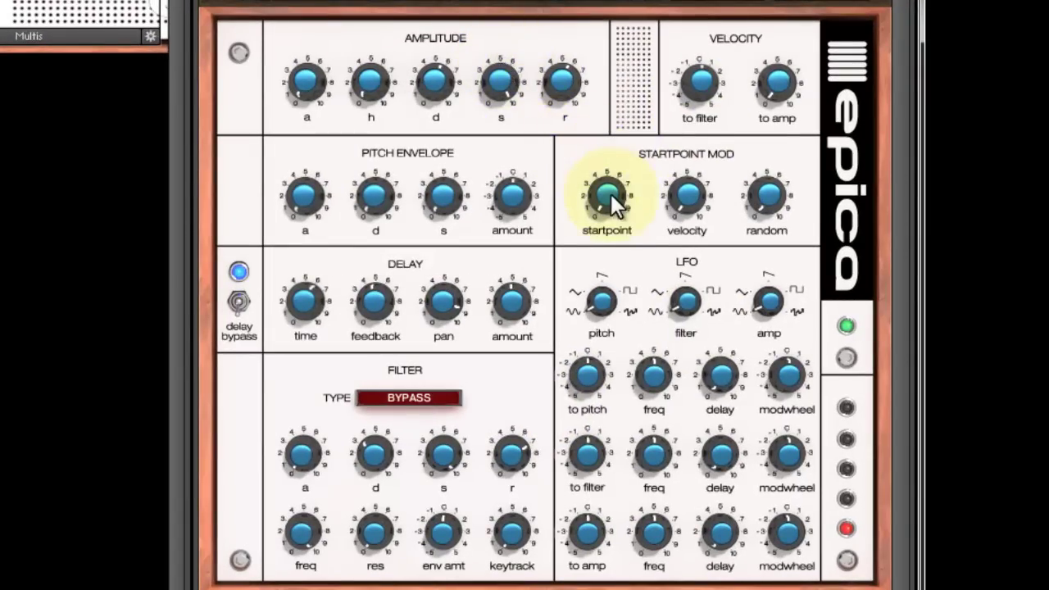
# Try out different startpoint and random modulation amounts, ending with both knobs around 4
pyautogui.moveTo(609, 195)
pyautogui.mouseDown()
pyautogui.moveTo(609, 79)
pyautogui.moveTo(603, 199)
pyautogui.mouseUp()
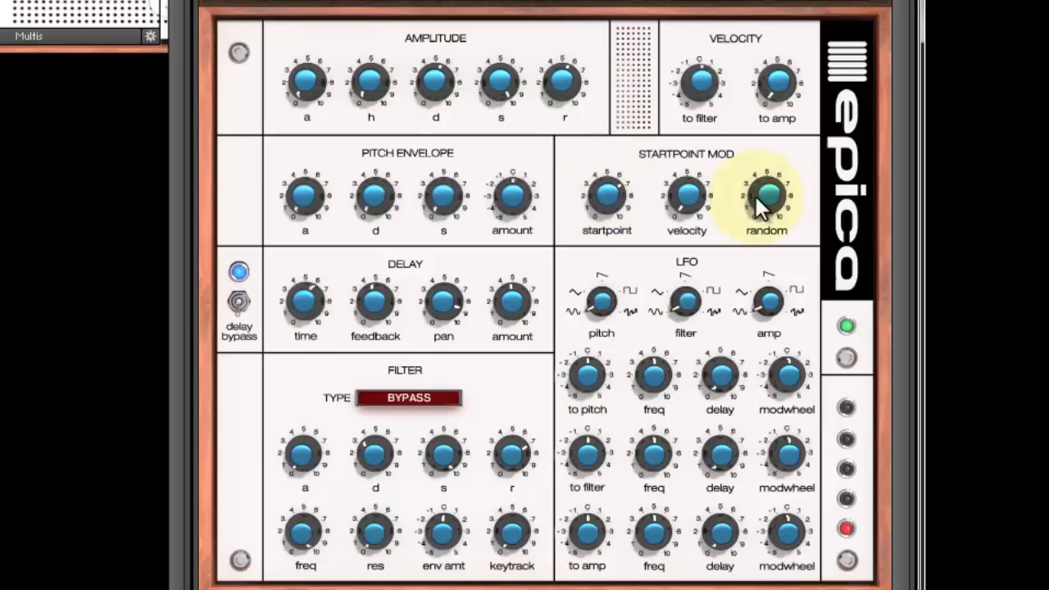
pyautogui.moveTo(759, 197); pyautogui.dragTo(761, 174)
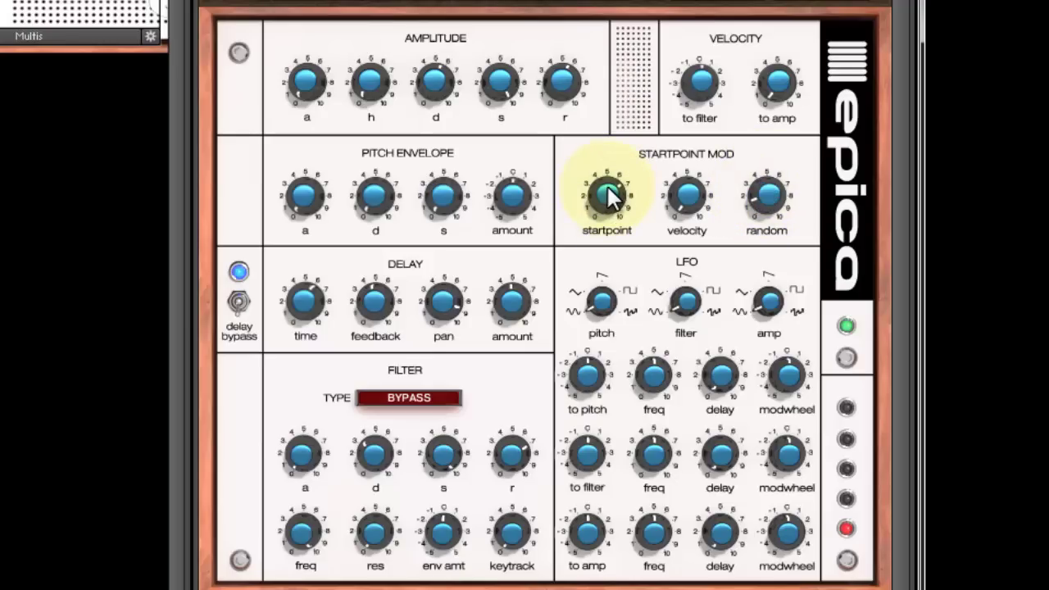
pyautogui.moveTo(613, 196); pyautogui.dragTo(612, 198)
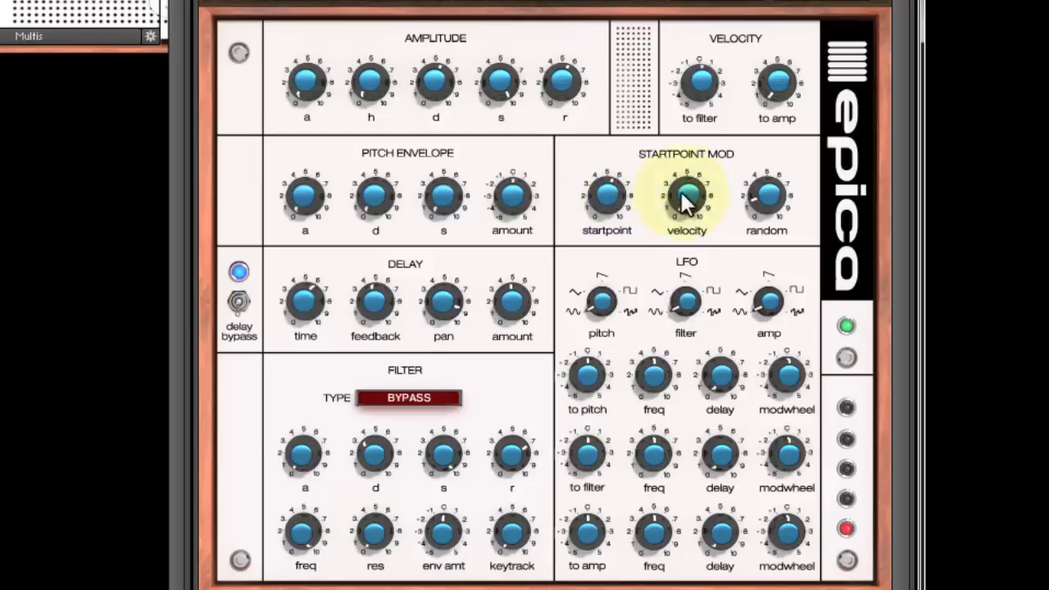
pyautogui.moveTo(761, 199)
pyautogui.mouseDown()
pyautogui.moveTo(768, 175)
pyautogui.moveTo(759, 192)
pyautogui.mouseUp()
pyautogui.click(610, 205)
pyautogui.moveTo(773, 182); pyautogui.dragTo(773, 166)
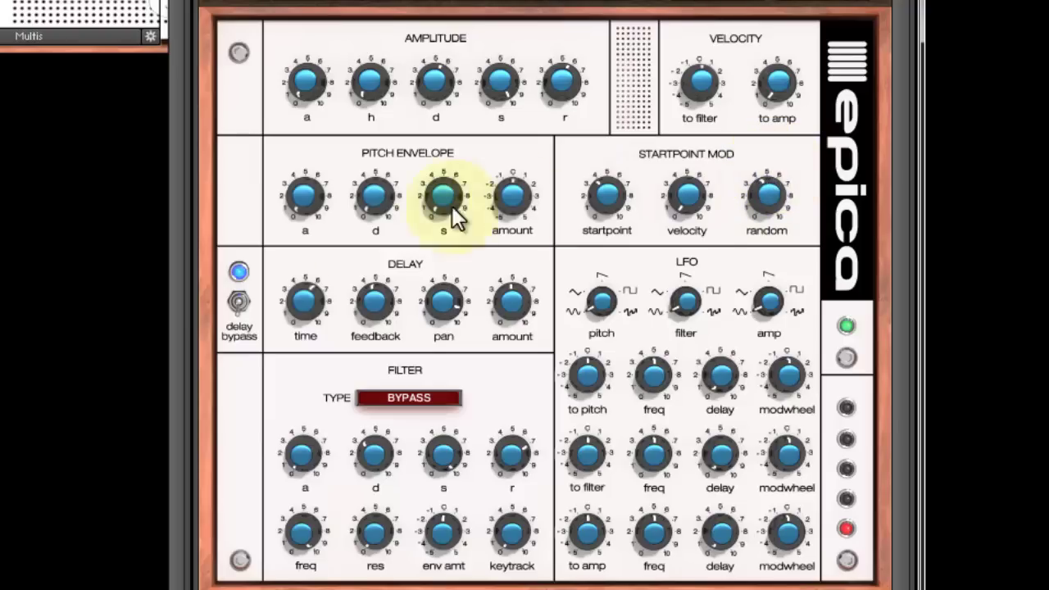
# Switch off the delay light with the bypass toggle, and set startpoint random to 0 with startpoint at about 6
pyautogui.click(240, 300)
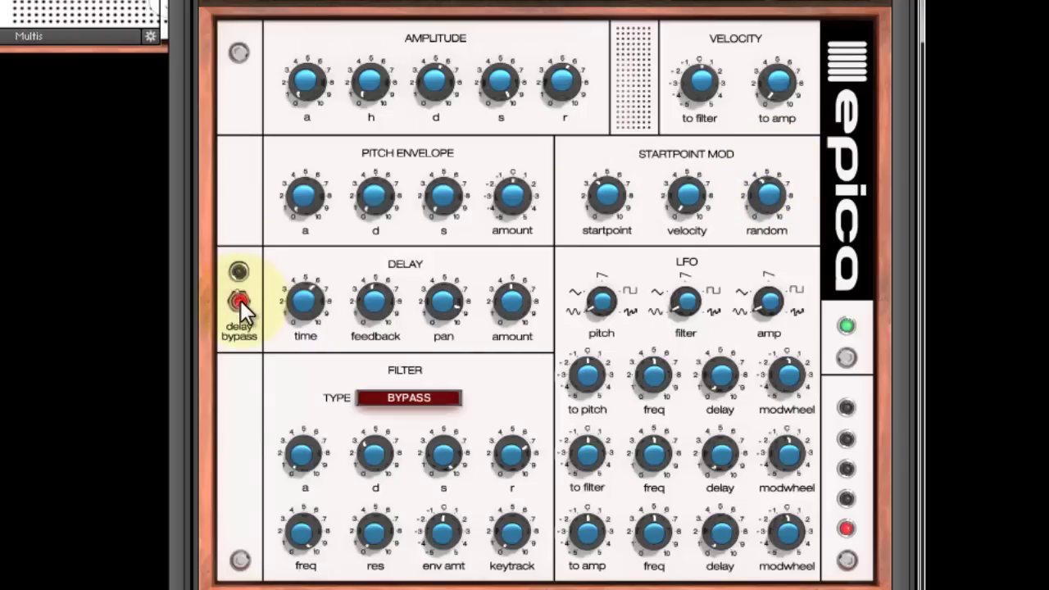
pyautogui.moveTo(513, 299)
pyautogui.mouseDown()
pyautogui.moveTo(513, 308)
pyautogui.moveTo(510, 297)
pyautogui.mouseUp()
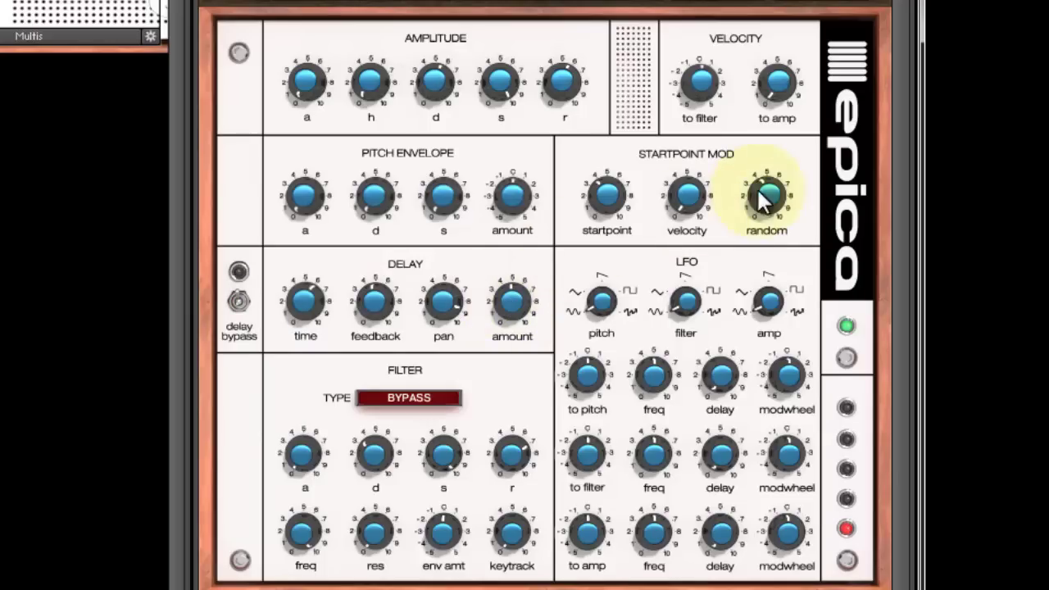
pyautogui.moveTo(748, 239); pyautogui.dragTo(747, 250)
pyautogui.moveTo(607, 195); pyautogui.dragTo(609, 156)
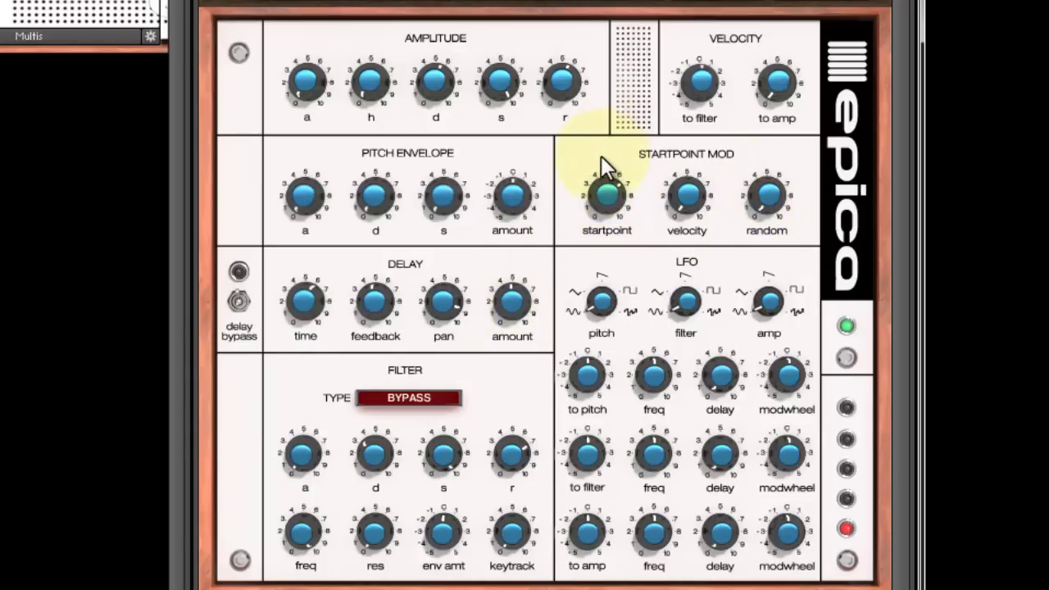
# Drop the amplitude envelope's sustain to near 0 with decay at about 5, and set the startpoint to about 5.5
pyautogui.moveTo(499, 82); pyautogui.dragTo(500, 86)
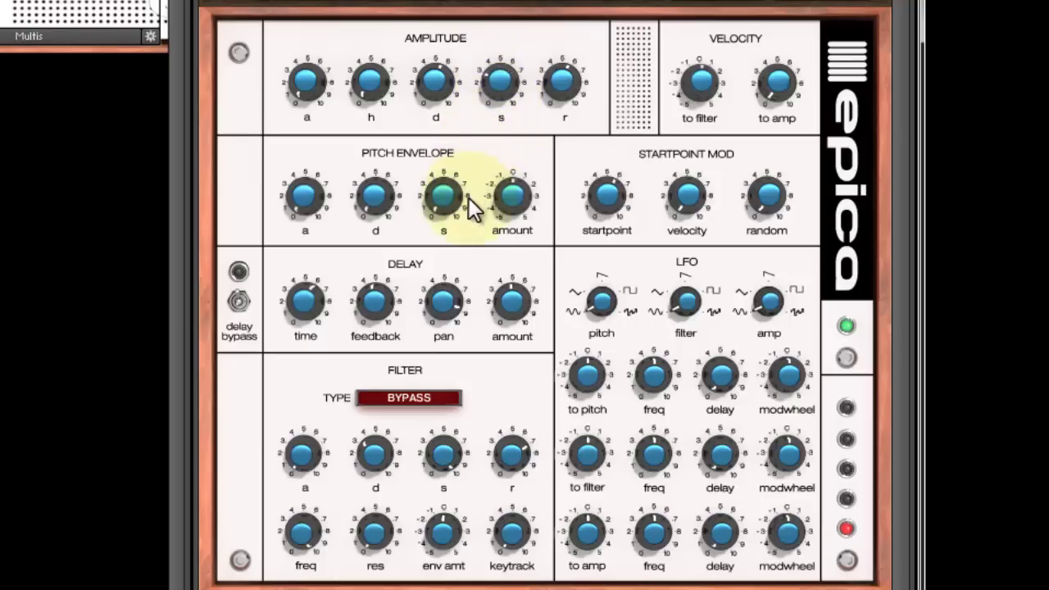
pyautogui.moveTo(440, 93); pyautogui.dragTo(437, 92)
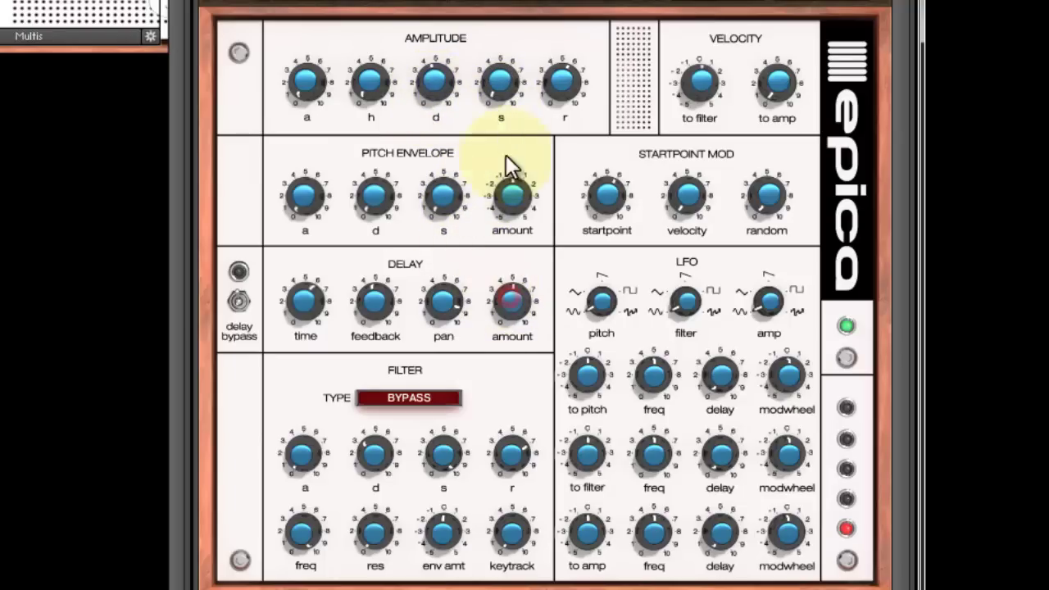
pyautogui.moveTo(610, 200); pyautogui.dragTo(610, 187)
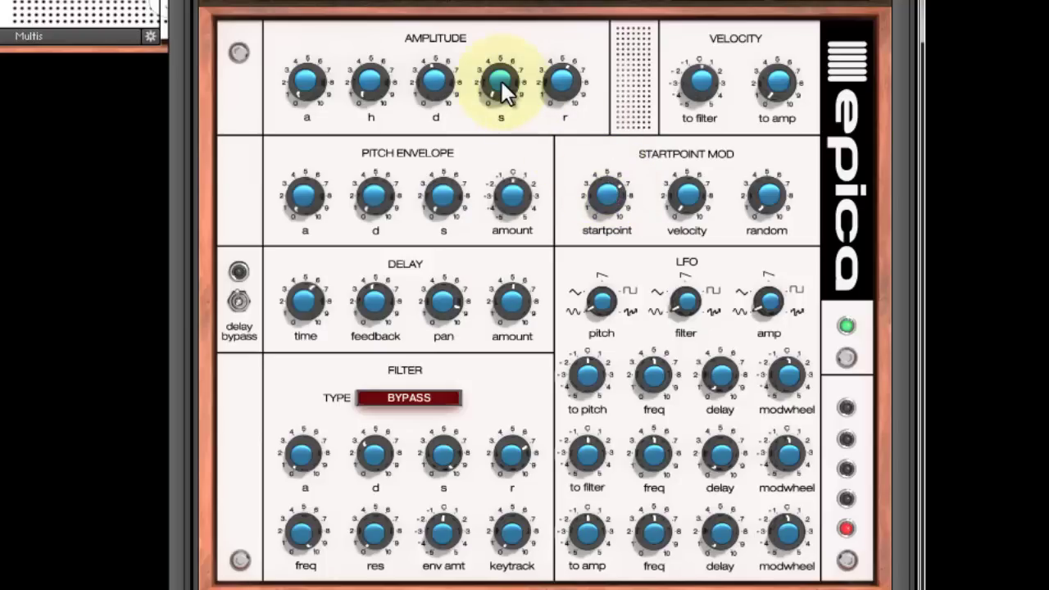
pyautogui.click(435, 73)
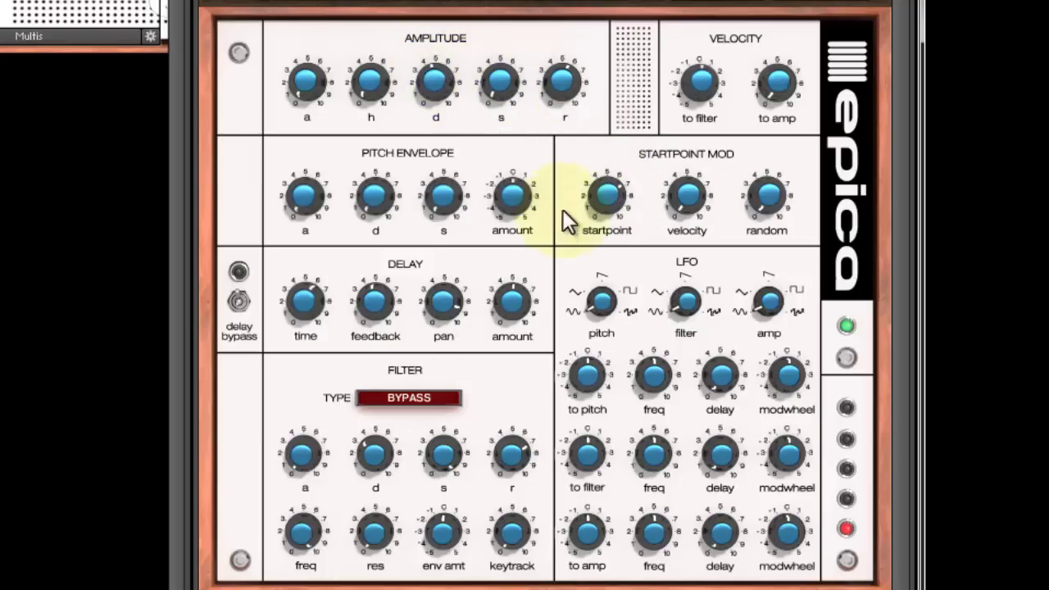
pyautogui.moveTo(607, 215)
pyautogui.mouseDown()
pyautogui.moveTo(597, 244)
pyautogui.moveTo(600, 219)
pyautogui.moveTo(596, 232)
pyautogui.mouseUp()
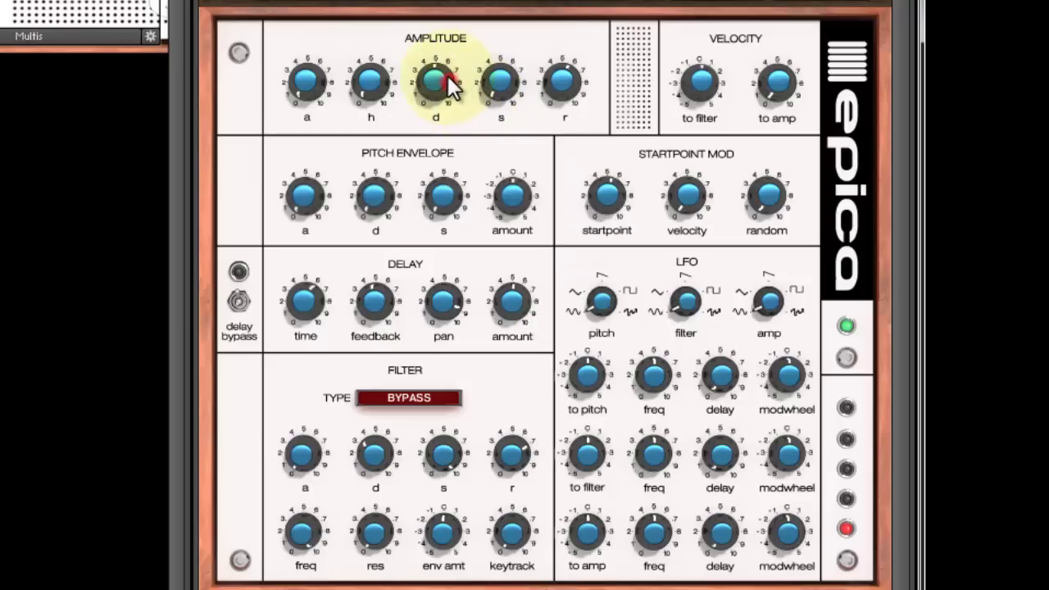
# Set the filter type to LOWPASS 12 dB and adjust its frequency, its envelope amount to about 3 and its resonance to about 8
pyautogui.click(409, 398)
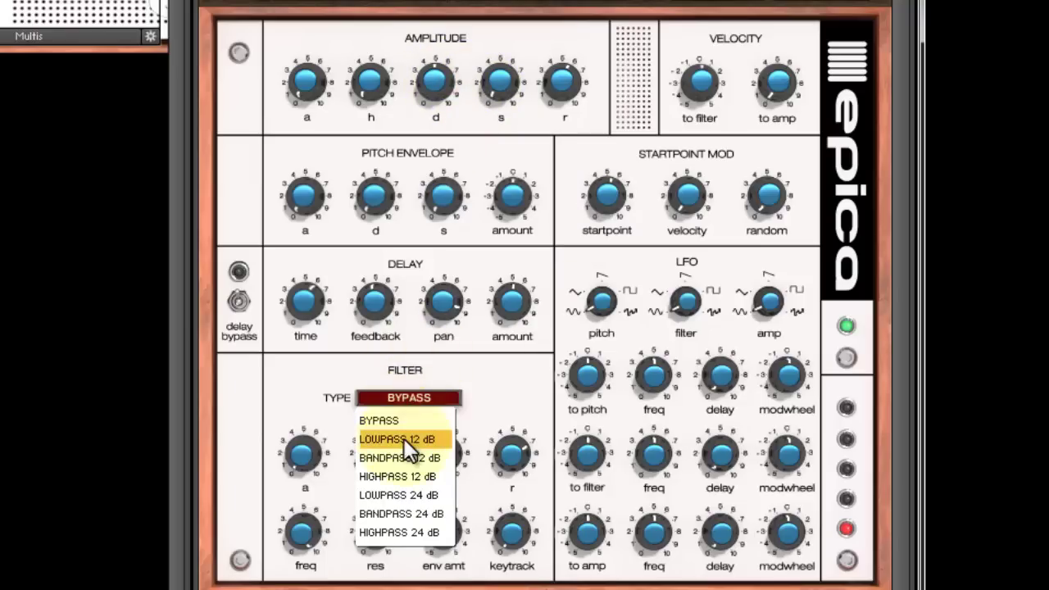
pyautogui.click(403, 440)
pyautogui.moveTo(316, 533); pyautogui.dragTo(295, 518)
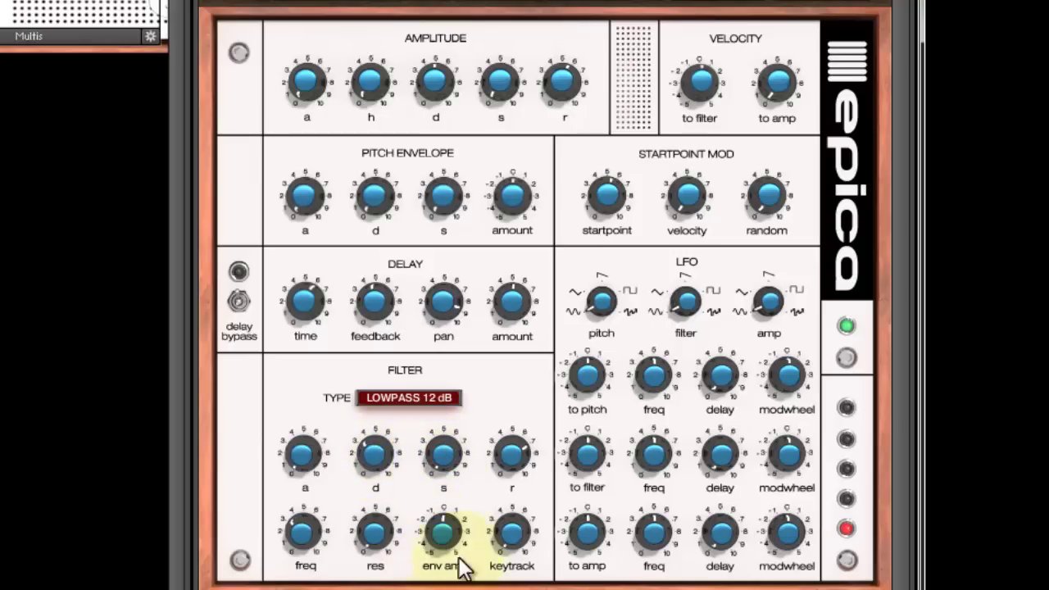
pyautogui.moveTo(444, 501); pyautogui.dragTo(430, 472)
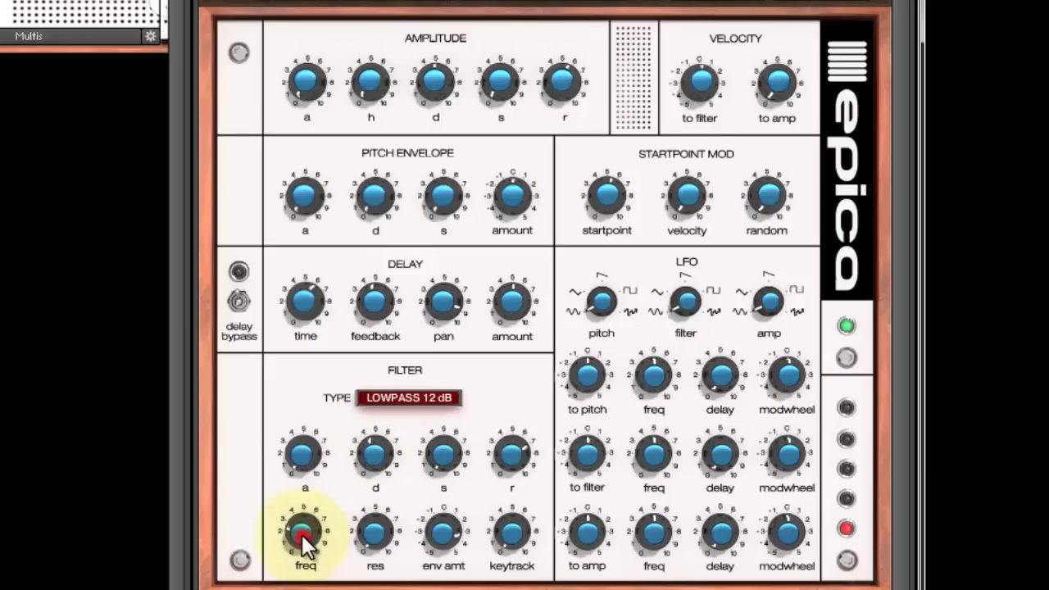
pyautogui.moveTo(373, 528); pyautogui.dragTo(389, 404)
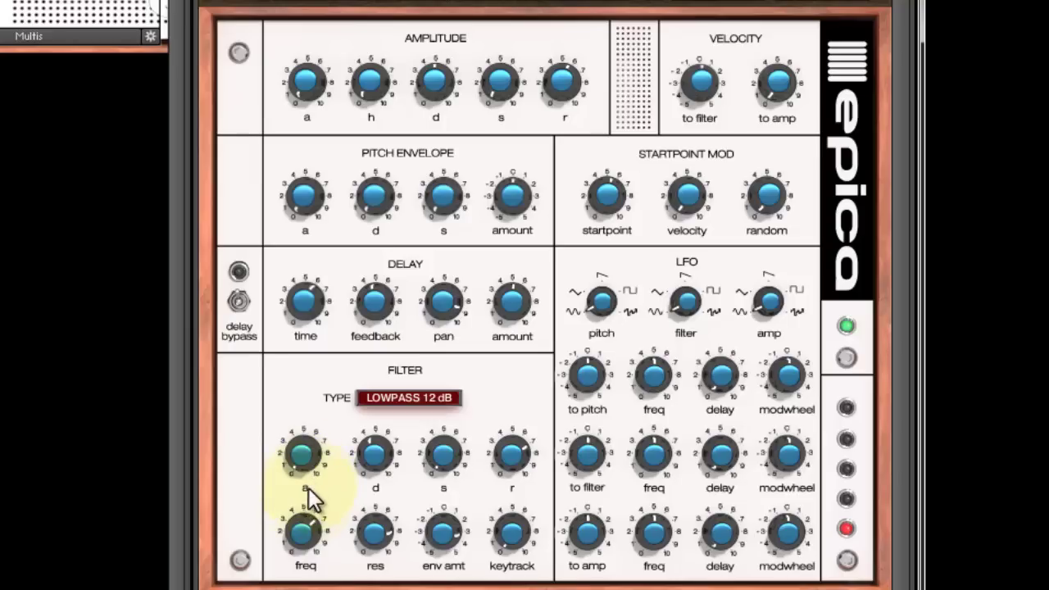
# Lower the startpoint to about 3, and retune the filter's resonance to about 4 along with its decay and envelope amount
pyautogui.click(607, 195)
pyautogui.moveTo(603, 218); pyautogui.dragTo(595, 232)
pyautogui.moveTo(375, 532); pyautogui.dragTo(365, 580)
pyautogui.moveTo(374, 459); pyautogui.dragTo(370, 457)
pyautogui.click(438, 532)
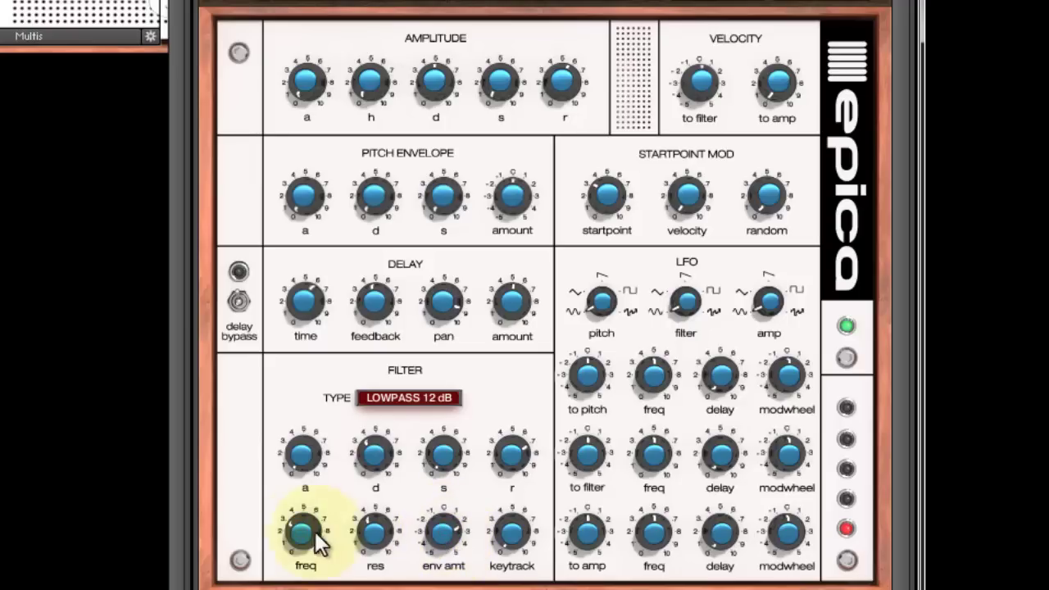
# Set the filter type to BANDPASS 12 dB and adjust the amplitude envelope's attack
pyautogui.click(411, 394)
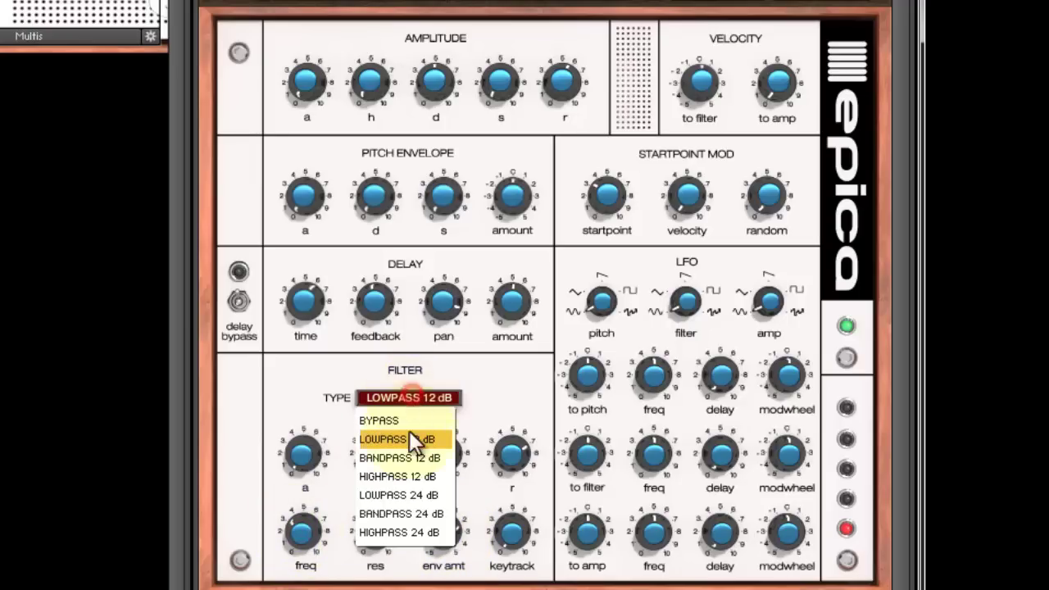
pyautogui.click(407, 455)
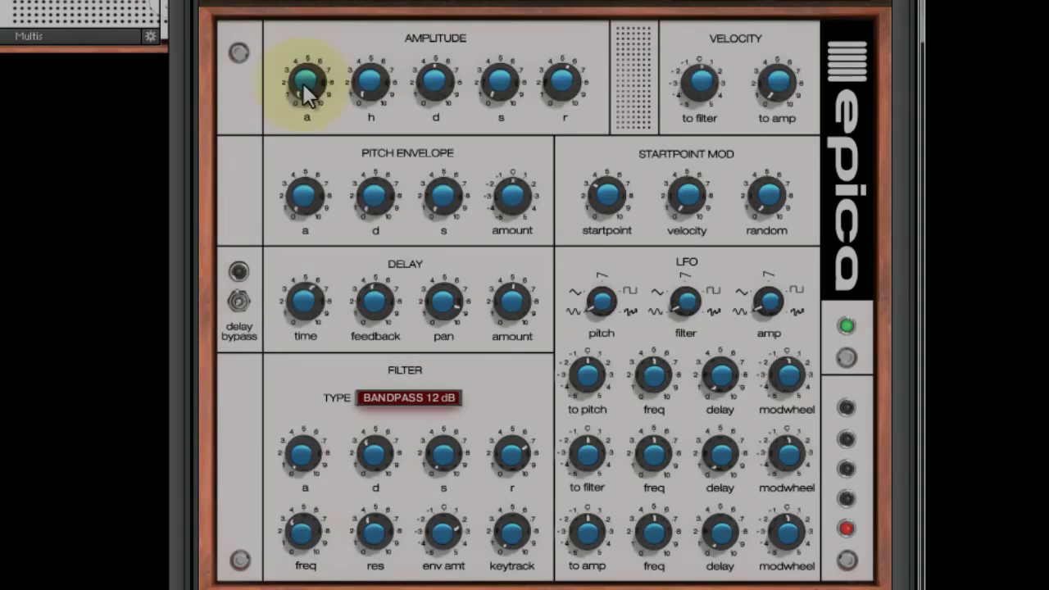
pyautogui.click(305, 82)
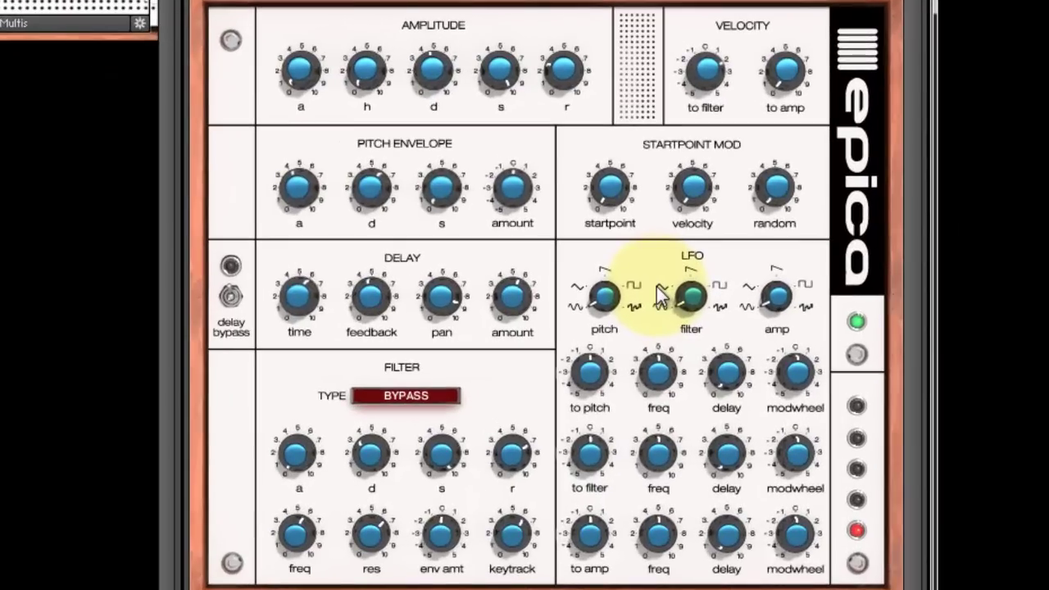
# Switch on the delay effect, and raise the LFO's to-filter amount with the filter type set to LOWPASS 12 dB
pyautogui.click(232, 296)
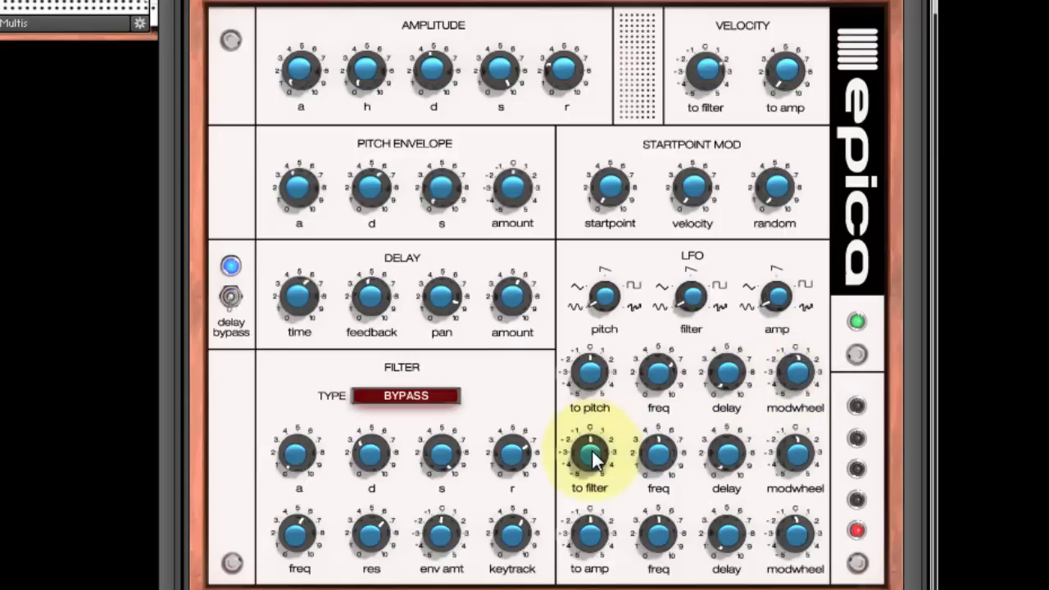
pyautogui.moveTo(589, 456); pyautogui.dragTo(595, 457)
pyautogui.click(431, 396)
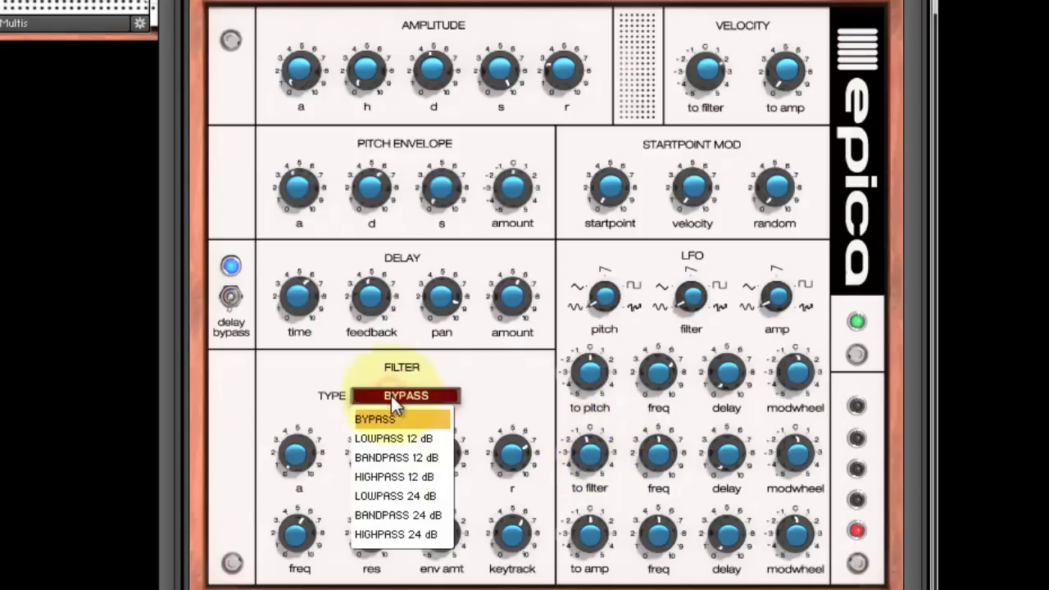
pyautogui.click(398, 438)
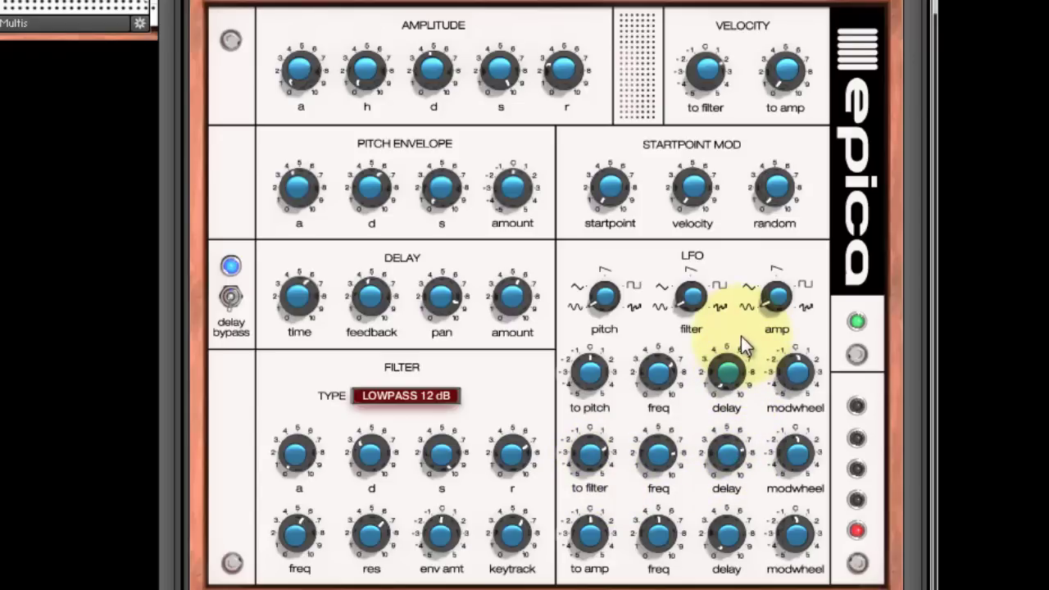
# Adjust the filter LFO's delay and to-filter amount, and change its waveform to the random shape
pyautogui.click(722, 458)
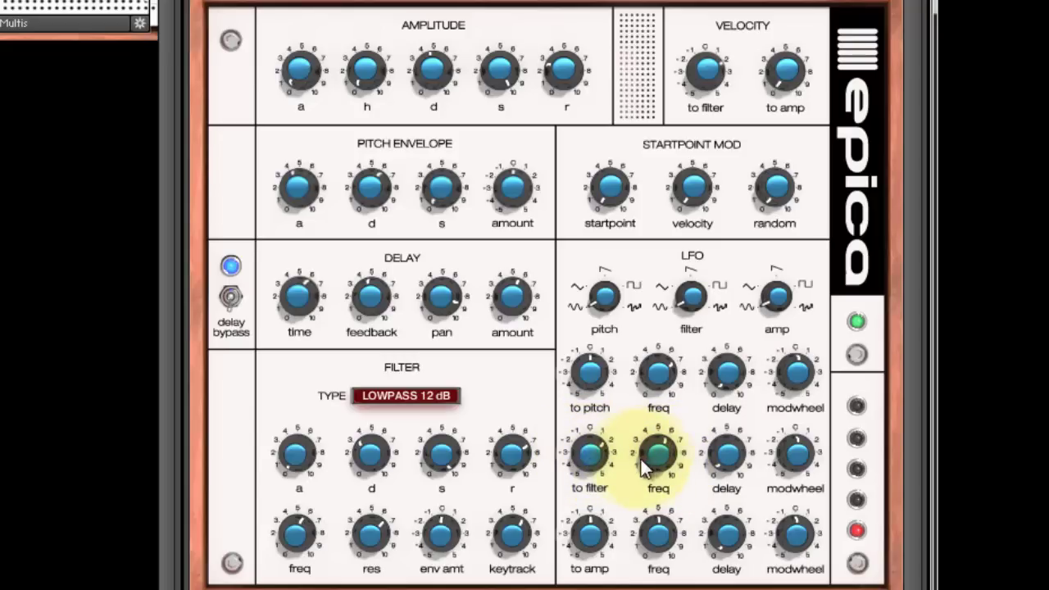
pyautogui.click(598, 453)
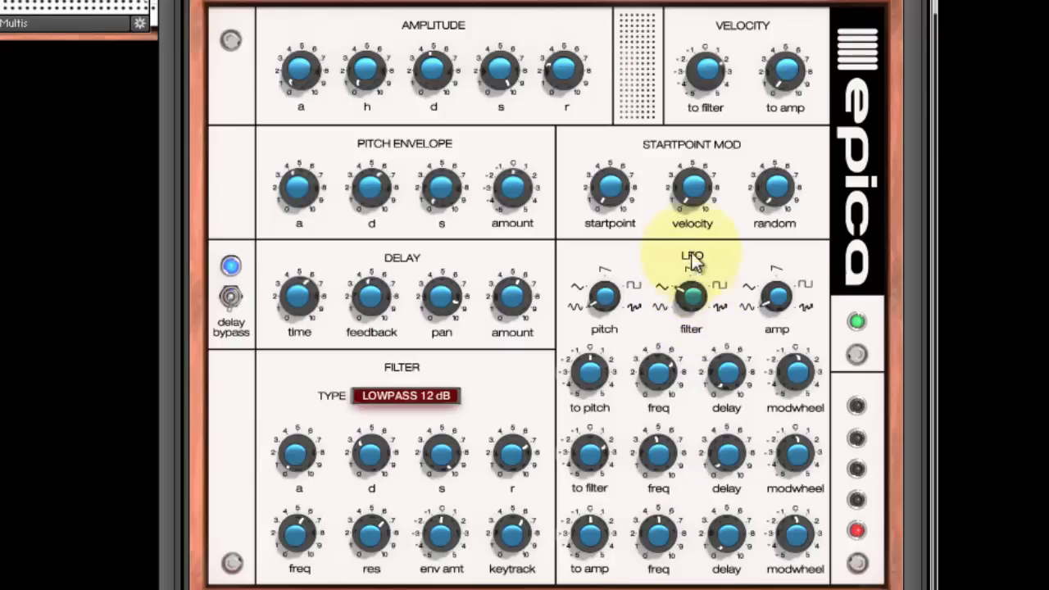
pyautogui.moveTo(690, 301)
pyautogui.mouseDown()
pyautogui.moveTo(700, 234)
pyautogui.moveTo(693, 297)
pyautogui.mouseUp()
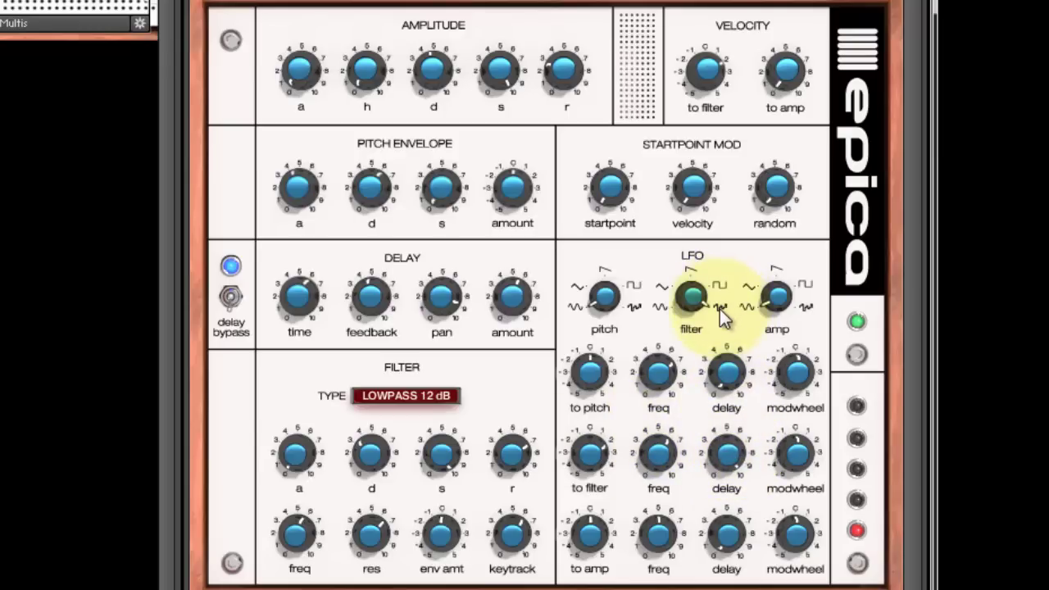
pyautogui.click(592, 453)
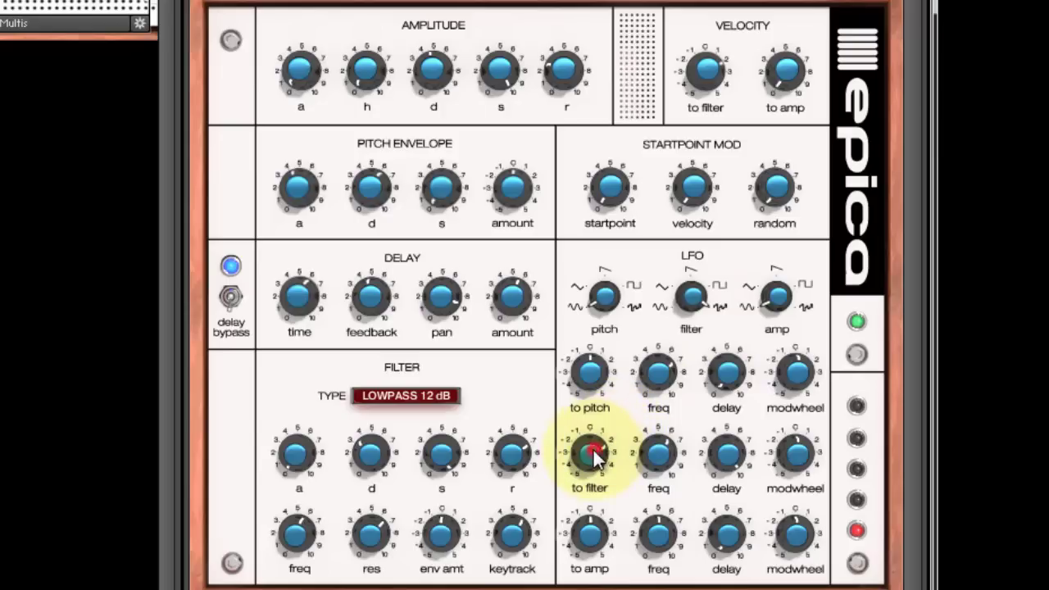
# Lower the filter frequency to about 4, and adjust the filter LFO's delay and rate
pyautogui.moveTo(297, 532); pyautogui.dragTo(320, 532)
pyautogui.moveTo(727, 449); pyautogui.dragTo(729, 485)
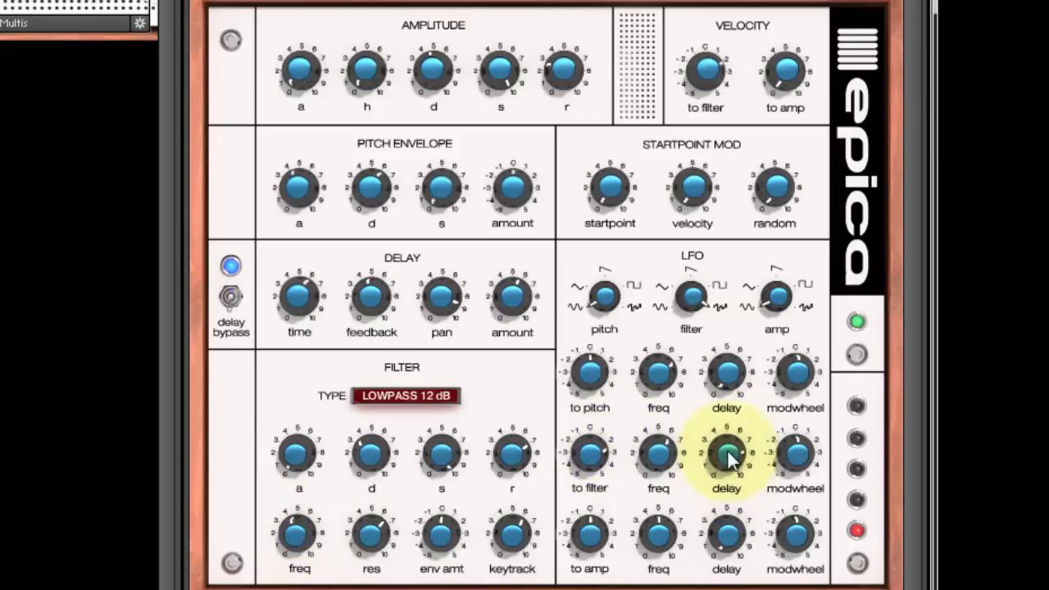
pyautogui.click(659, 452)
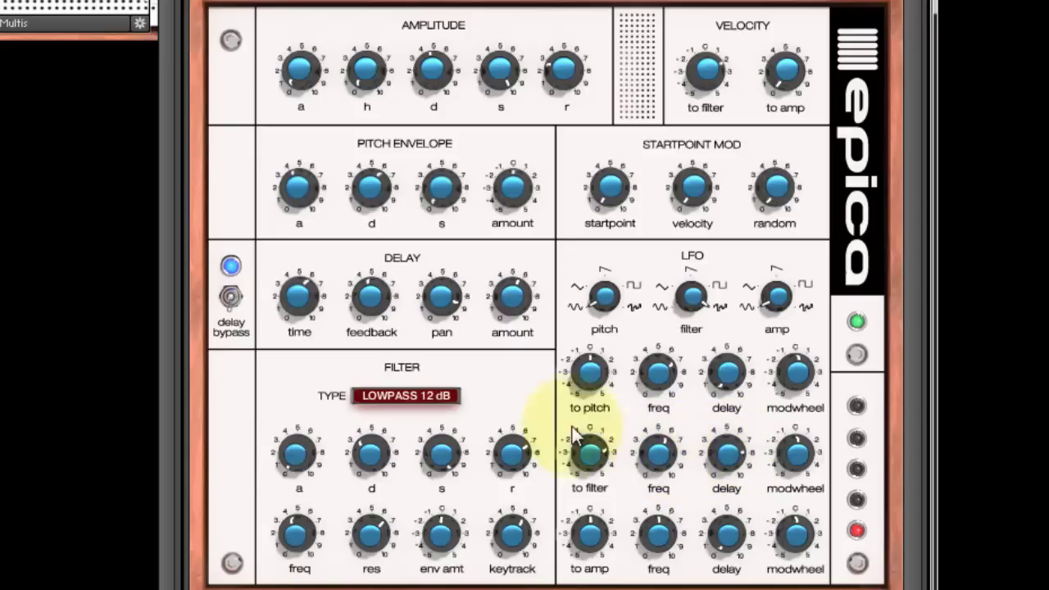
# Switch off the delay effect and set the velocity-to-filter amount to its centre value
pyautogui.click(233, 297)
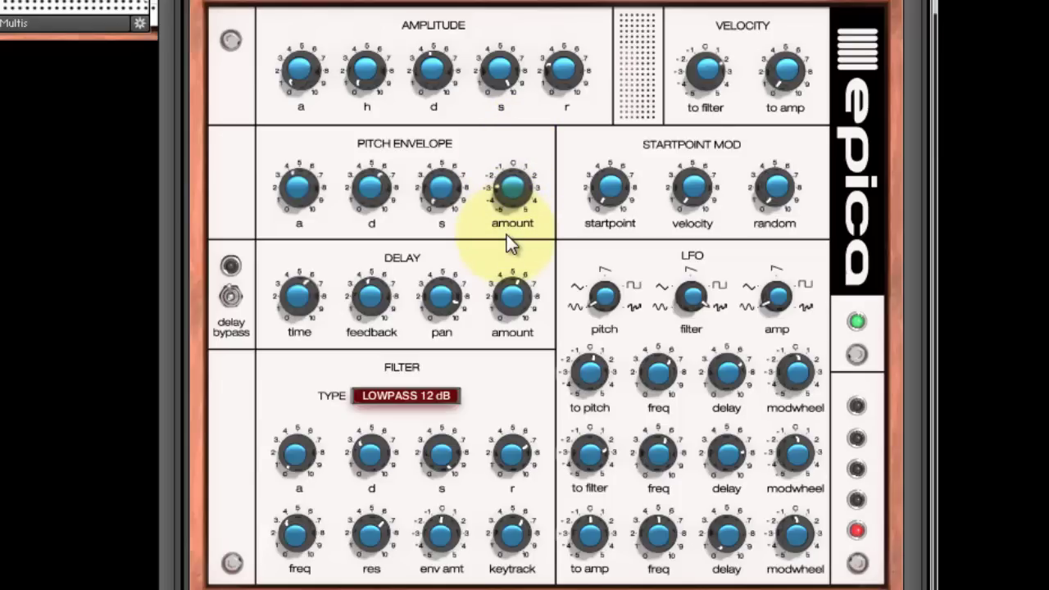
pyautogui.click(699, 70)
pyautogui.moveTo(698, 96); pyautogui.dragTo(696, 107)
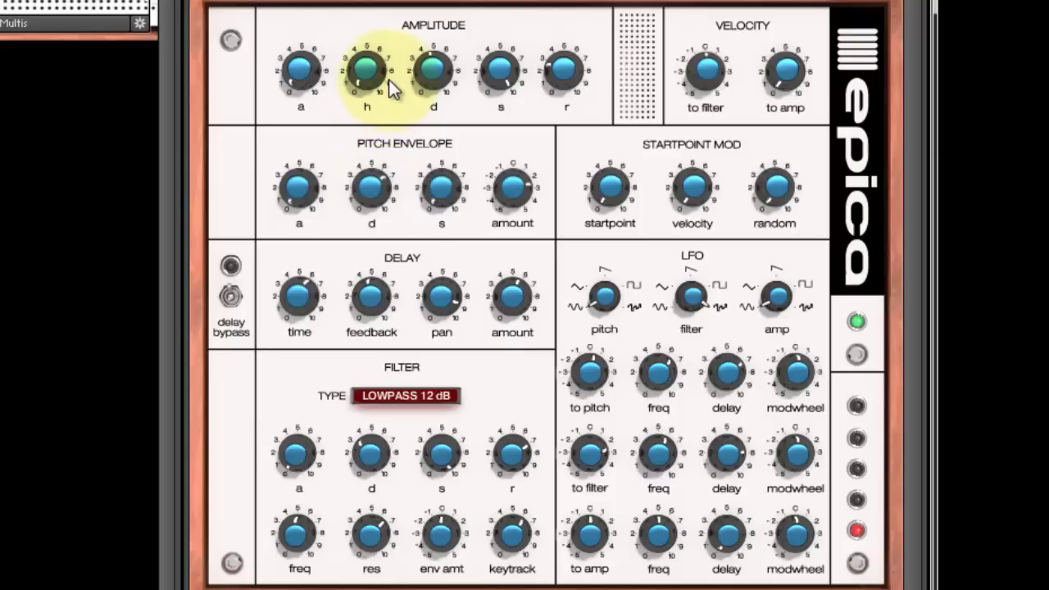
# Raise the pitch envelope's attack to about 6
pyautogui.moveTo(289, 195); pyautogui.dragTo(298, 157)
pyautogui.click(293, 182)
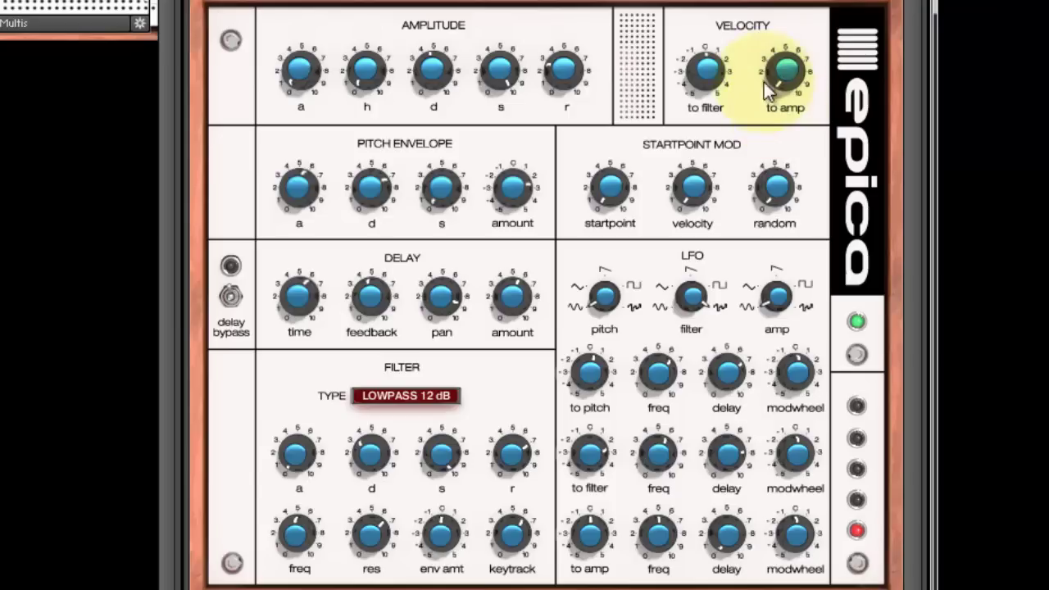
# Raise velocity to filter to about 3, and retune the filter with frequency near 1, envelope amount about 2.5 and an adjusted attack
pyautogui.moveTo(712, 72); pyautogui.dragTo(708, 31)
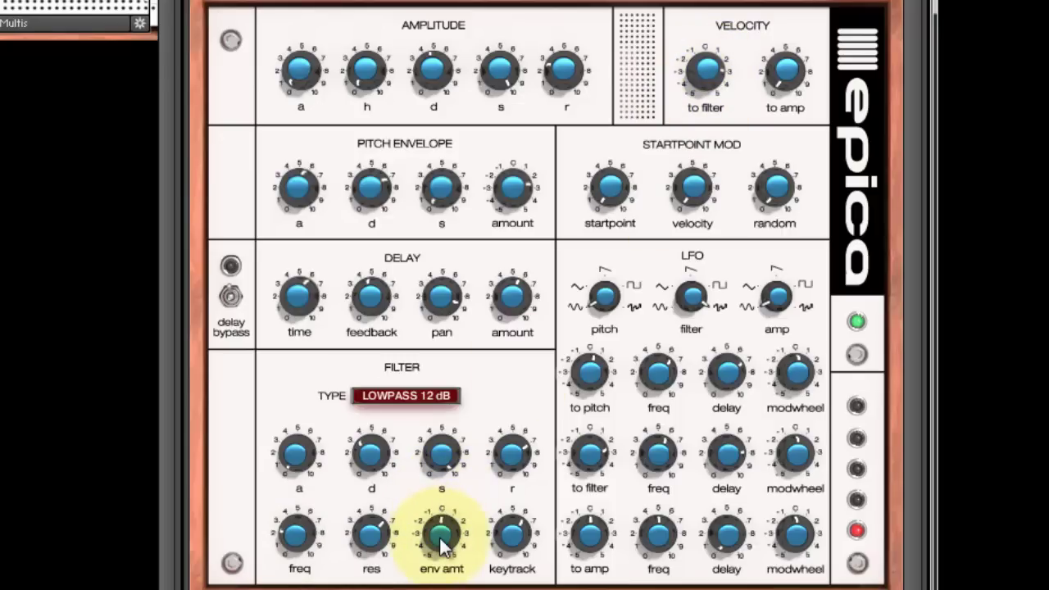
pyautogui.moveTo(439, 543); pyautogui.dragTo(442, 501)
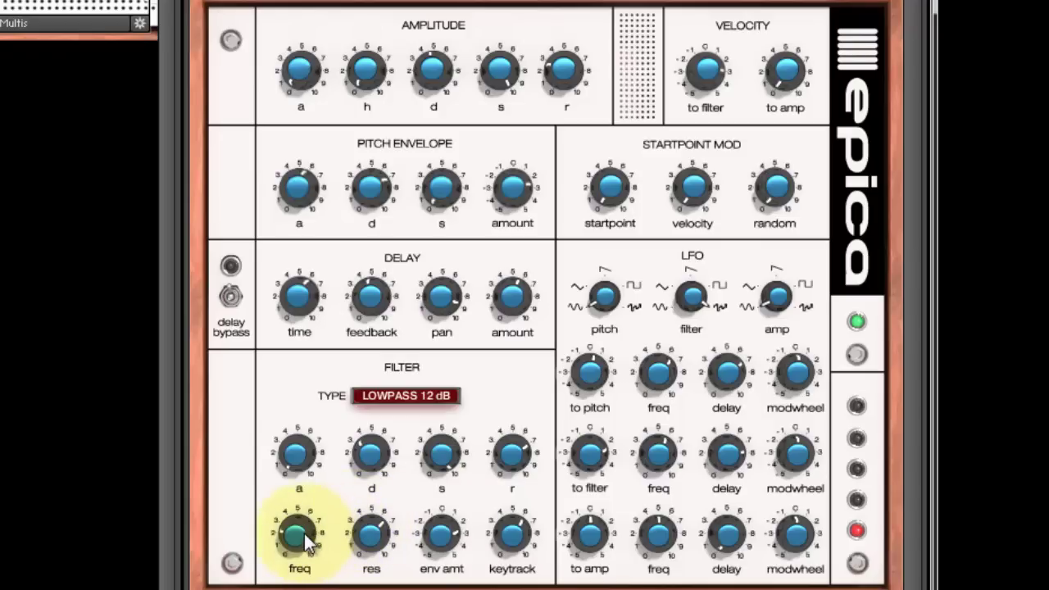
pyautogui.moveTo(302, 550); pyautogui.dragTo(304, 577)
pyautogui.moveTo(440, 534); pyautogui.dragTo(438, 563)
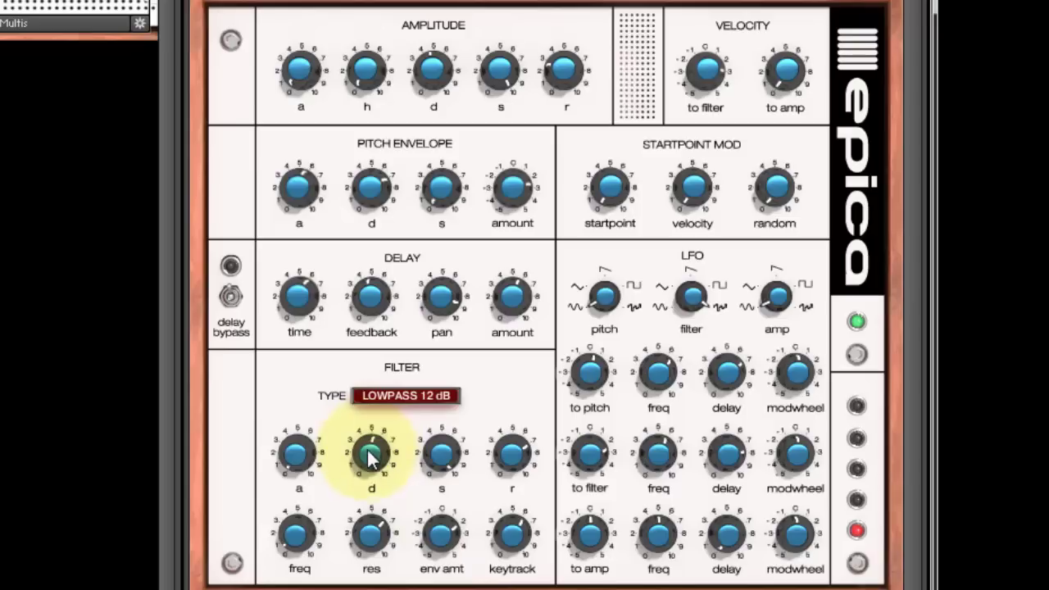
pyautogui.click(296, 452)
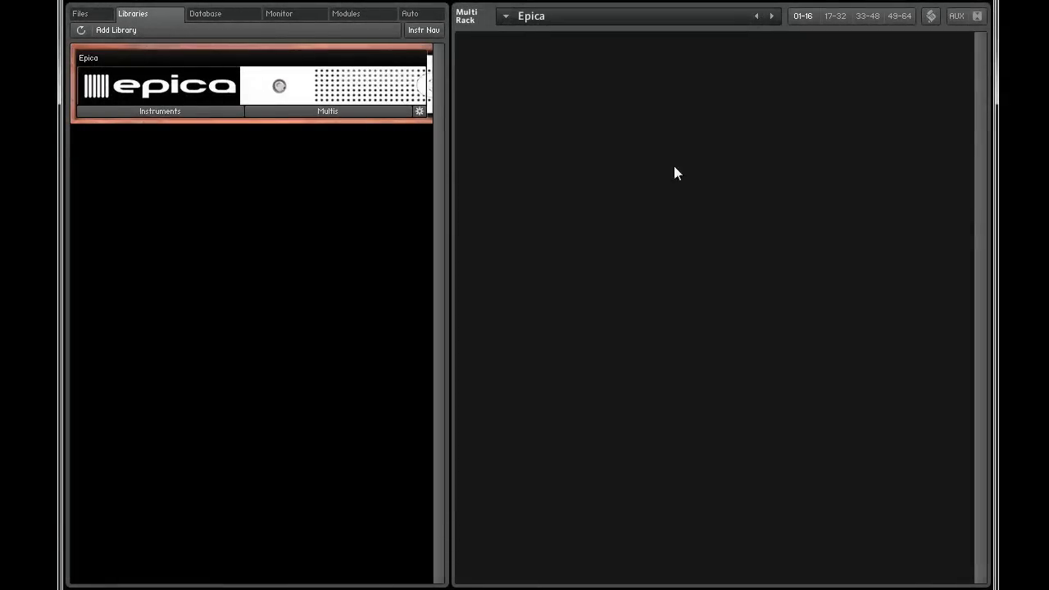
# Open the Epica library's instruments and look through the patches in the 01 Pads and 02 Bright folders
pyautogui.click(199, 111)
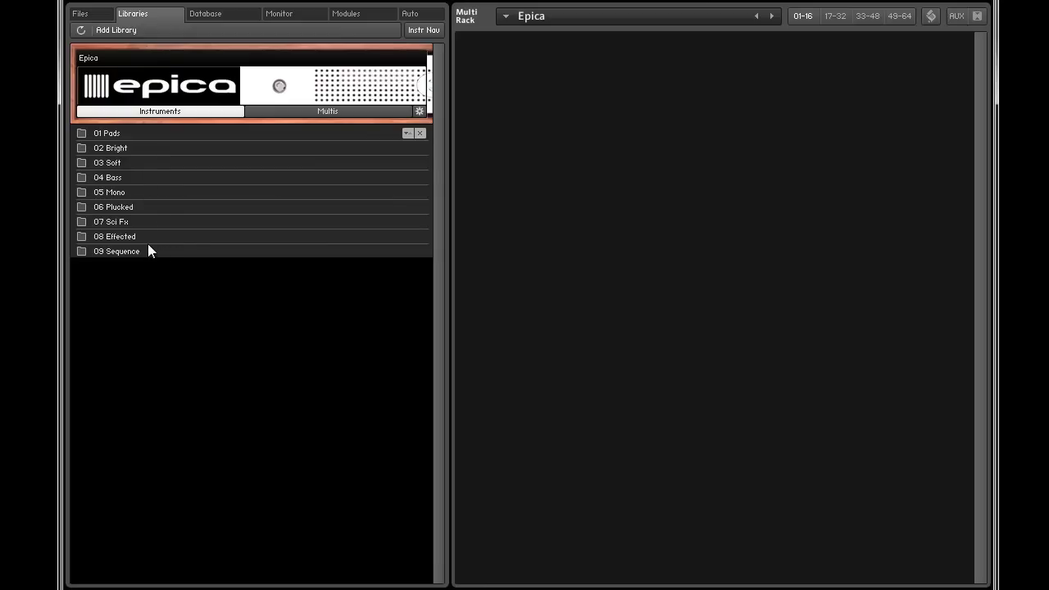
pyautogui.click(172, 133)
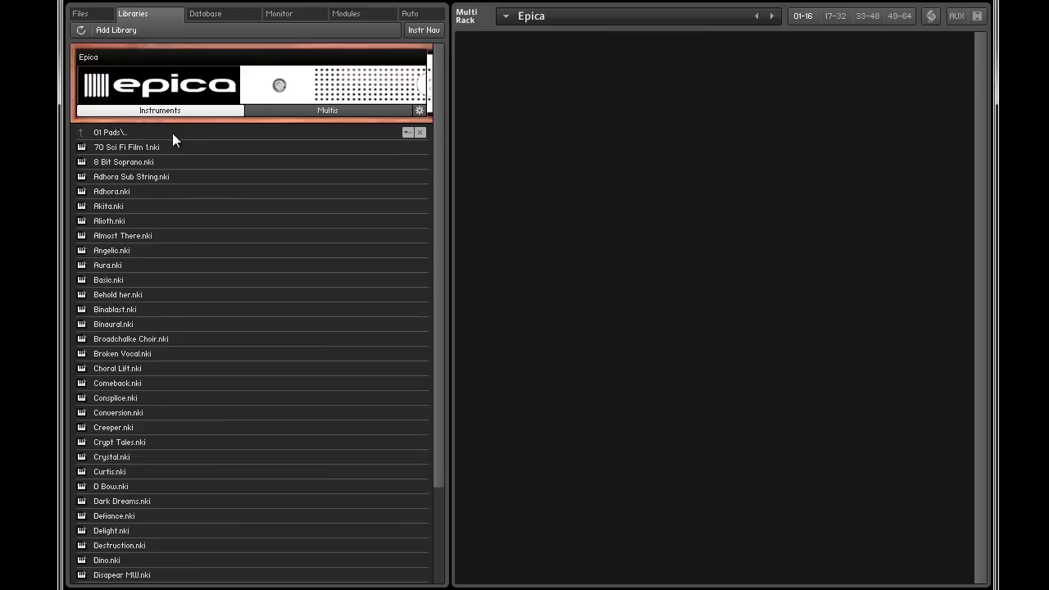
pyautogui.moveTo(441, 66); pyautogui.dragTo(455, 49)
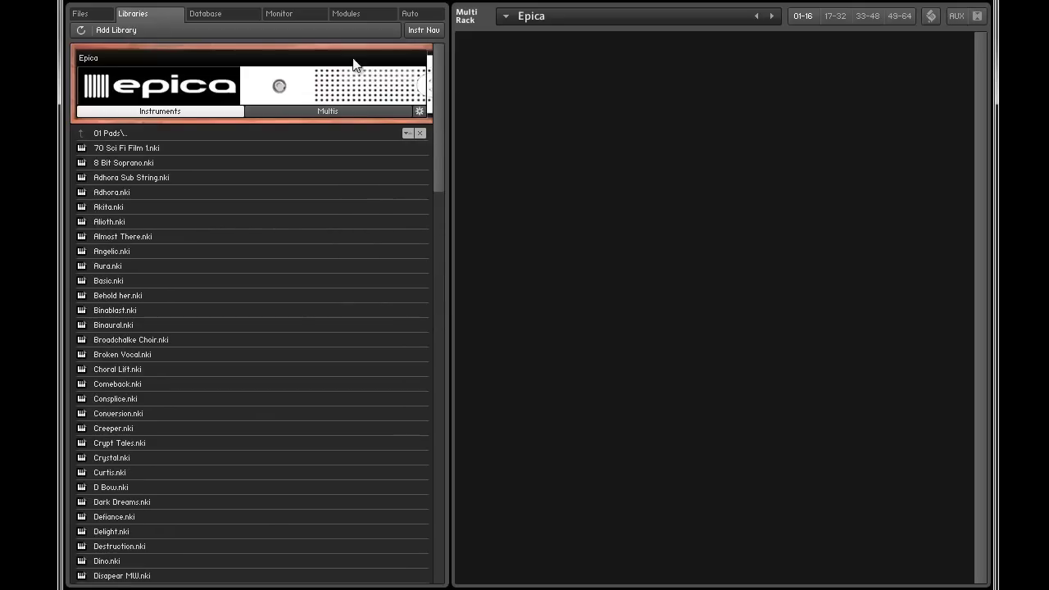
pyautogui.click(106, 131)
pyautogui.doubleClick(122, 147)
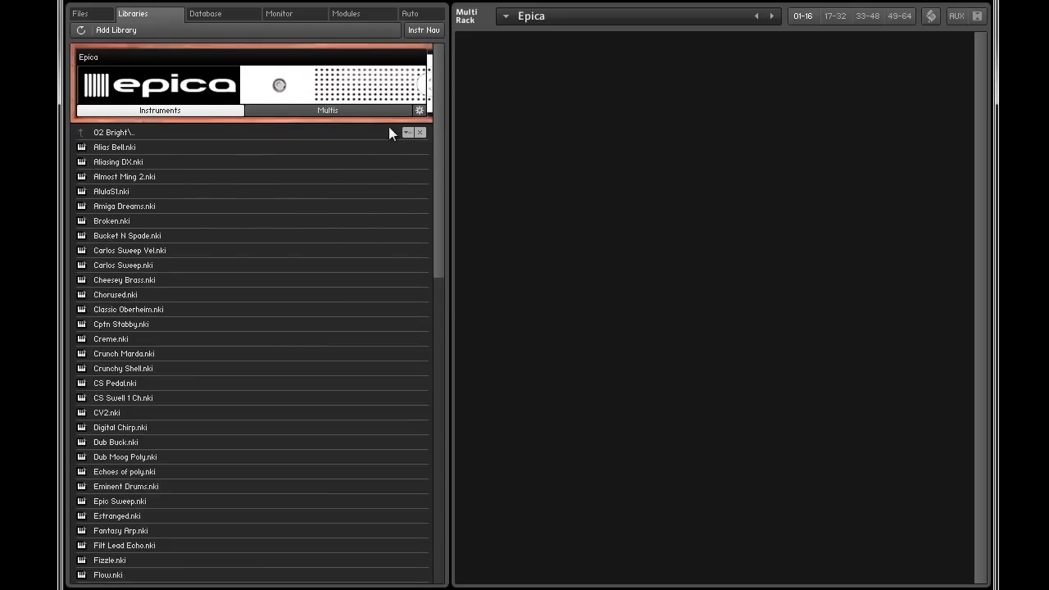
pyautogui.moveTo(442, 91); pyautogui.dragTo(435, 65)
# Look through the patches in the 03 Soft and 04 Bass folders
pyautogui.doubleClick(126, 133)
pyautogui.doubleClick(116, 162)
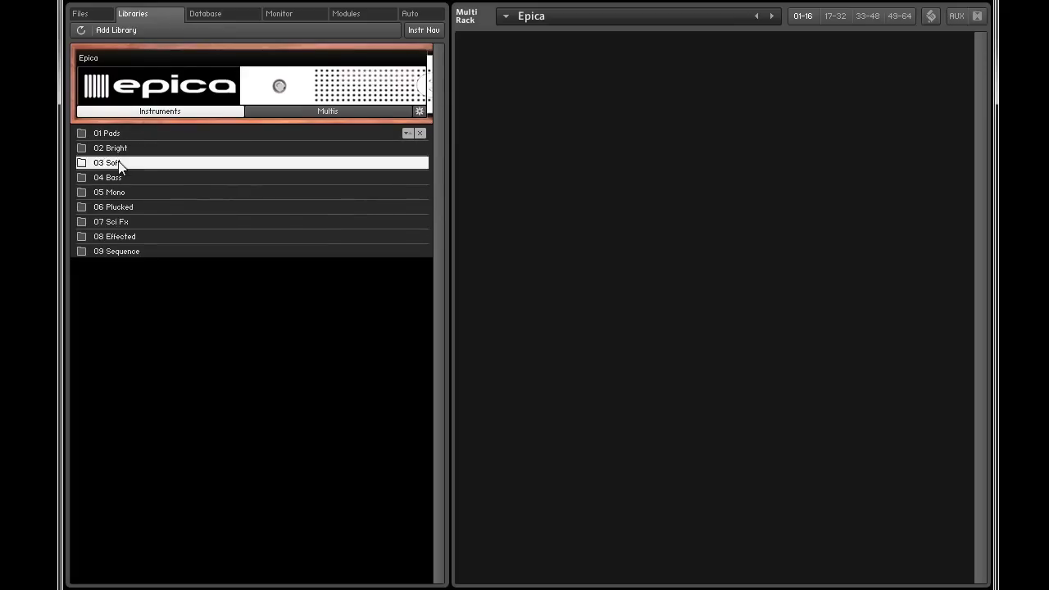
pyautogui.moveTo(441, 70); pyautogui.dragTo(420, 45)
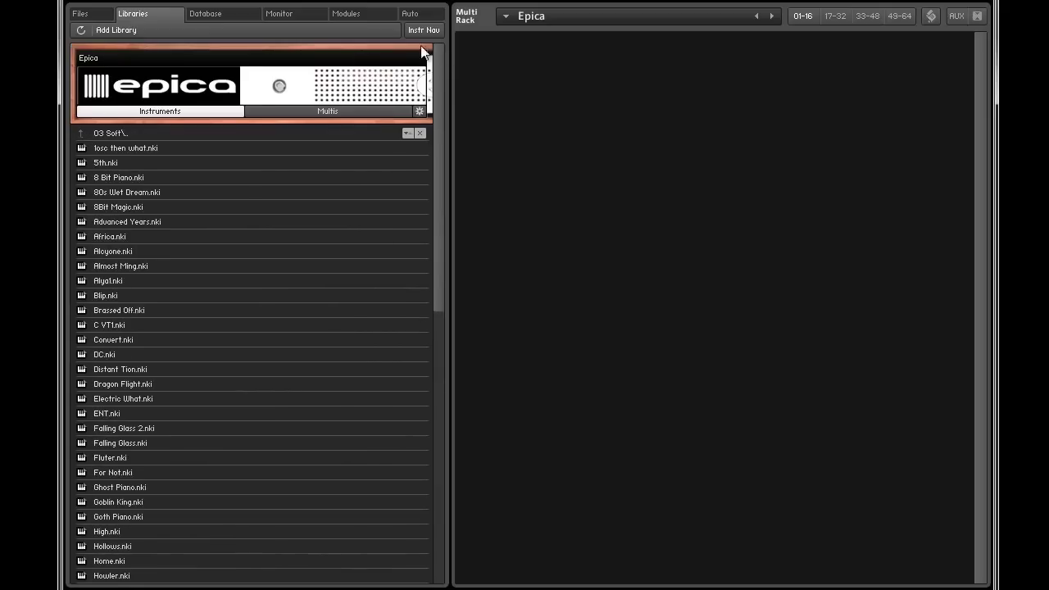
pyautogui.doubleClick(114, 132)
pyautogui.doubleClick(112, 176)
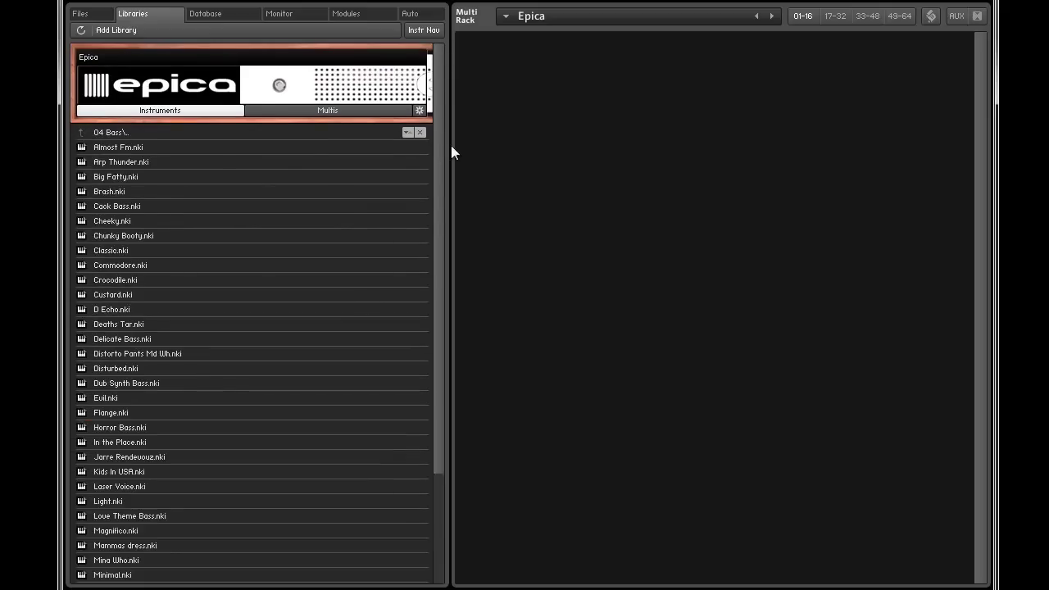
pyautogui.moveTo(436, 89); pyautogui.dragTo(430, 49)
# Look through the patches in the 05 Mono and 06 Plucked folders
pyautogui.doubleClick(123, 133)
pyautogui.doubleClick(111, 190)
pyautogui.moveTo(438, 79); pyautogui.dragTo(446, 42)
pyautogui.doubleClick(133, 129)
pyautogui.doubleClick(114, 205)
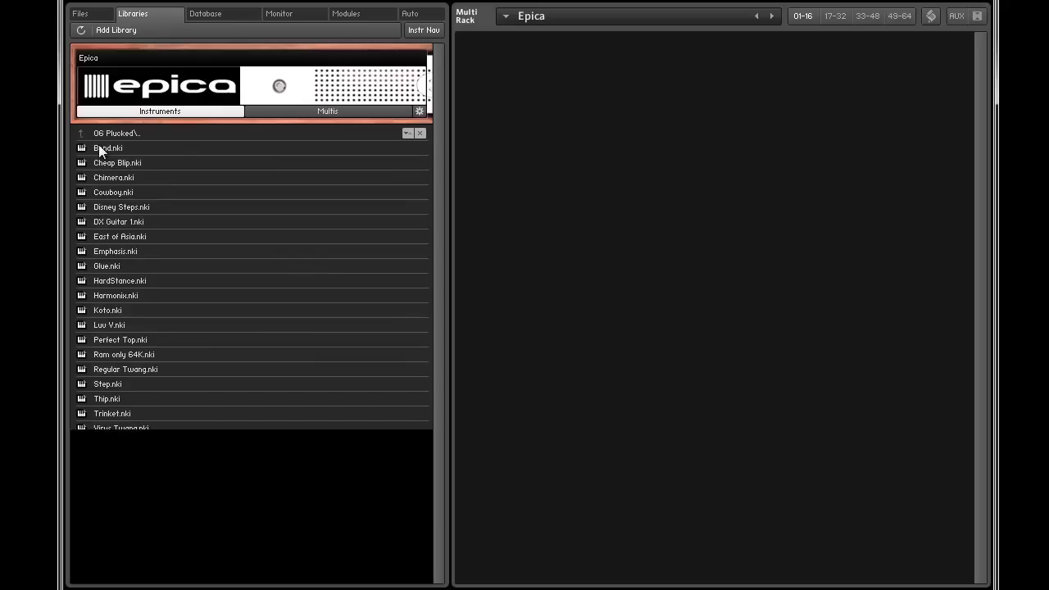
# Look through the patches in the 07 Sci Fx and 08 Effected folders
pyautogui.doubleClick(113, 131)
pyautogui.doubleClick(115, 221)
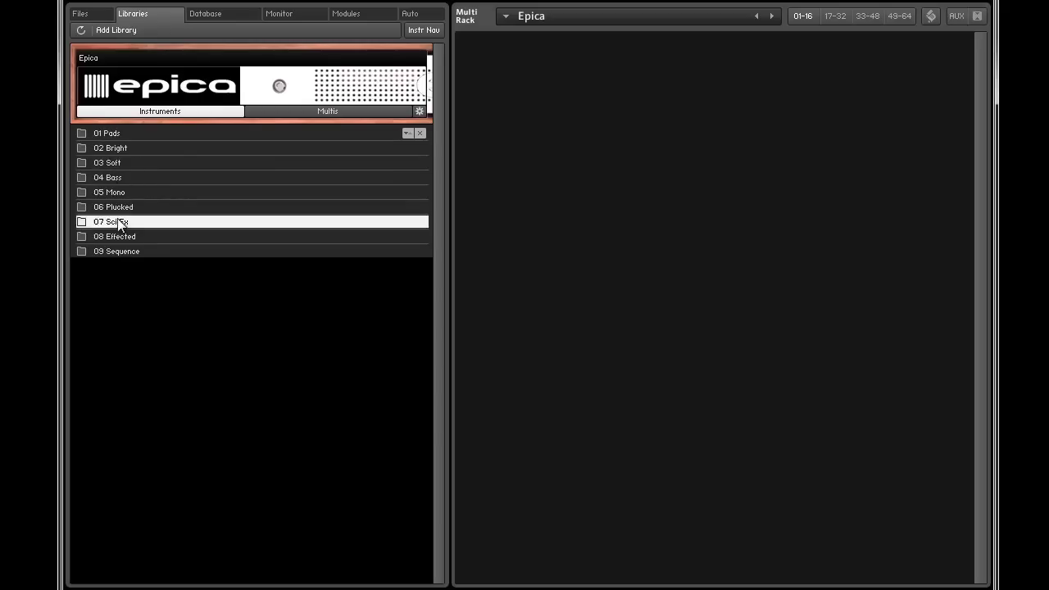
pyautogui.moveTo(439, 135)
pyautogui.mouseDown()
pyautogui.moveTo(438, 218)
pyautogui.moveTo(438, 135)
pyautogui.mouseUp()
pyautogui.click(115, 135)
pyautogui.doubleClick(114, 135)
pyautogui.doubleClick(107, 236)
pyautogui.moveTo(441, 70)
pyautogui.mouseDown()
pyautogui.moveTo(443, 151)
pyautogui.moveTo(442, 70)
pyautogui.mouseUp()
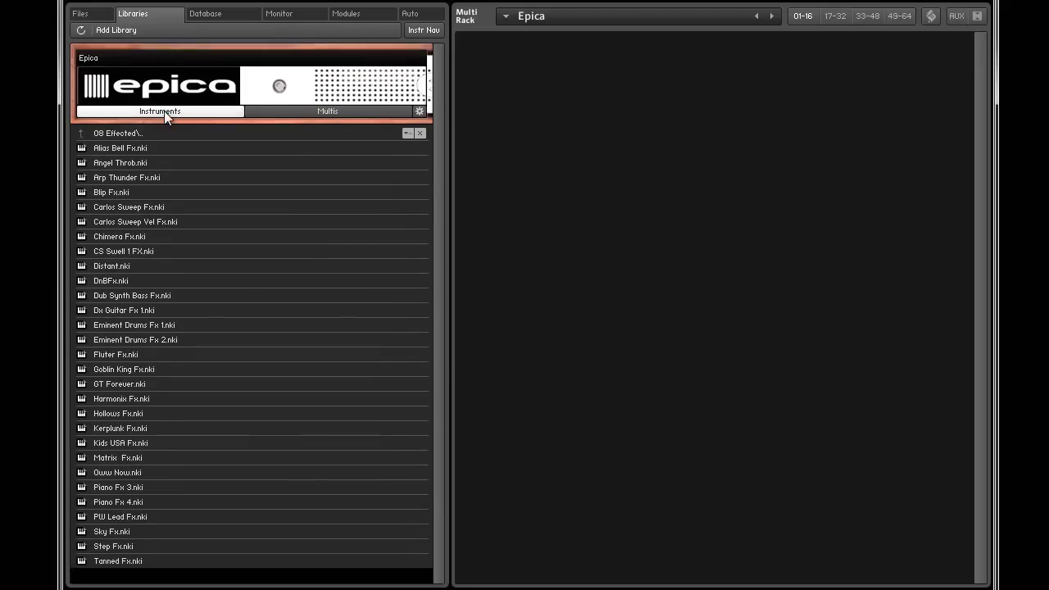
# View the patches in the 09 Sequence folder and return to the instrument folder list
pyautogui.doubleClick(122, 131)
pyautogui.doubleClick(107, 251)
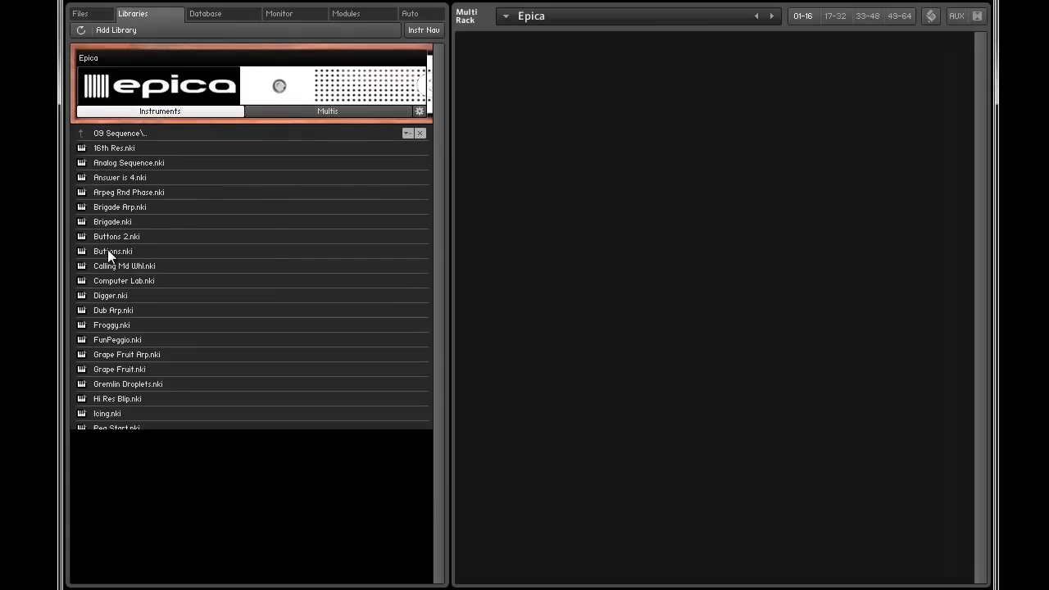
pyautogui.doubleClick(121, 134)
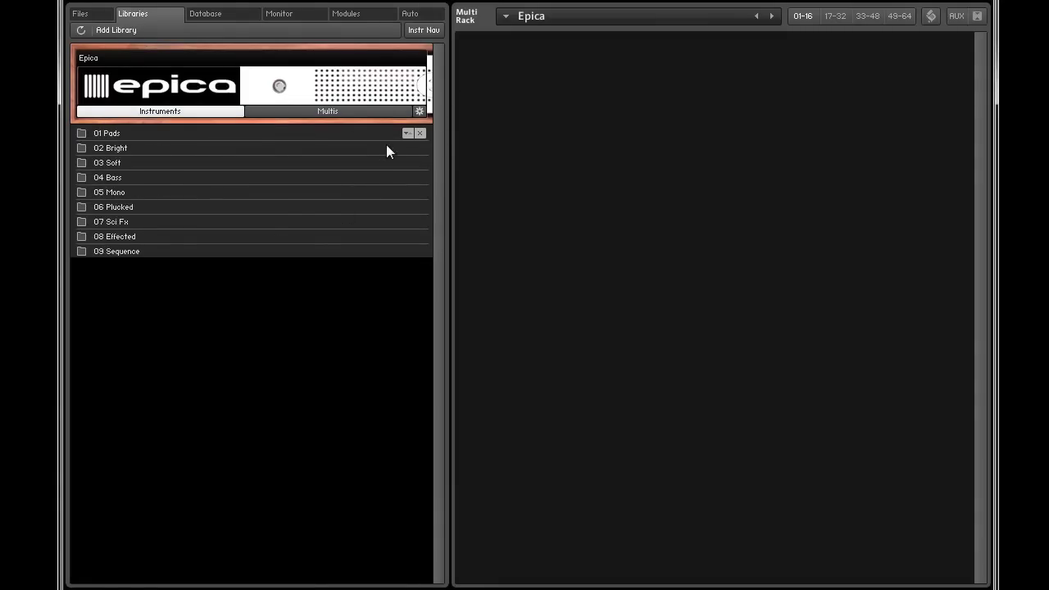
# List the Epica library's multis and load Ancient Tongue.nkm into the empty rack
pyautogui.click(338, 111)
pyautogui.moveTo(440, 68)
pyautogui.mouseDown()
pyautogui.moveTo(429, 426)
pyautogui.moveTo(442, 48)
pyautogui.mouseUp()
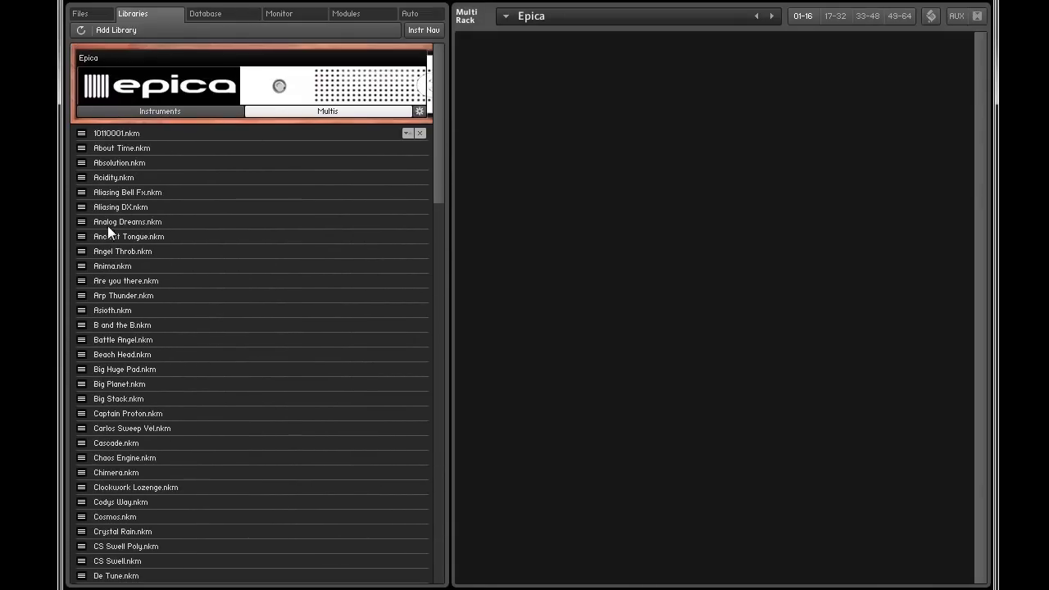
pyautogui.moveTo(107, 234); pyautogui.dragTo(578, 230)
pyautogui.click(281, 408)
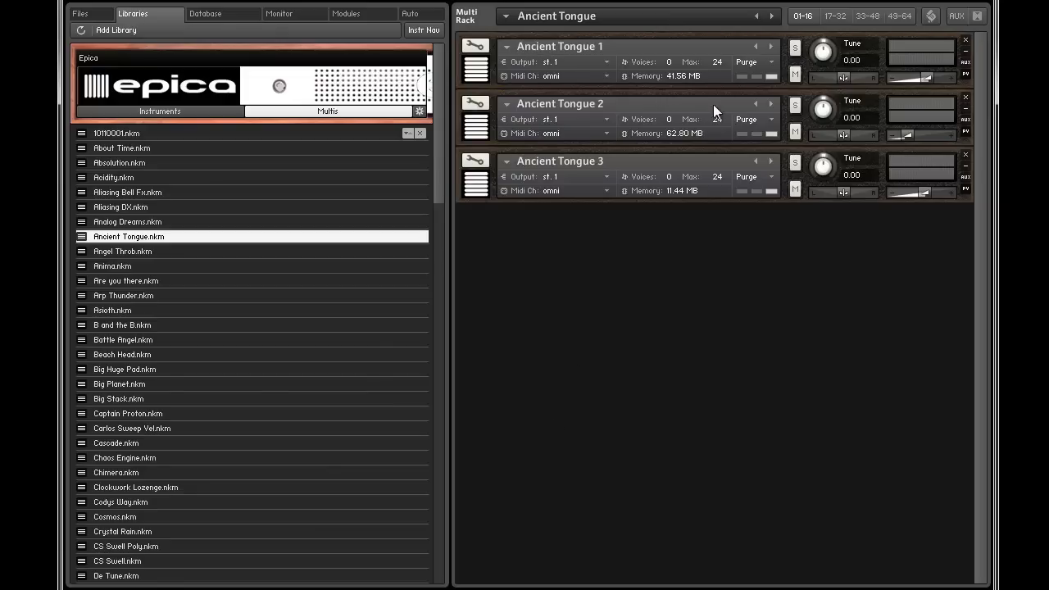
# Expand the Ancient Tongue 3 instrument to show its full control panel
pyautogui.click(476, 185)
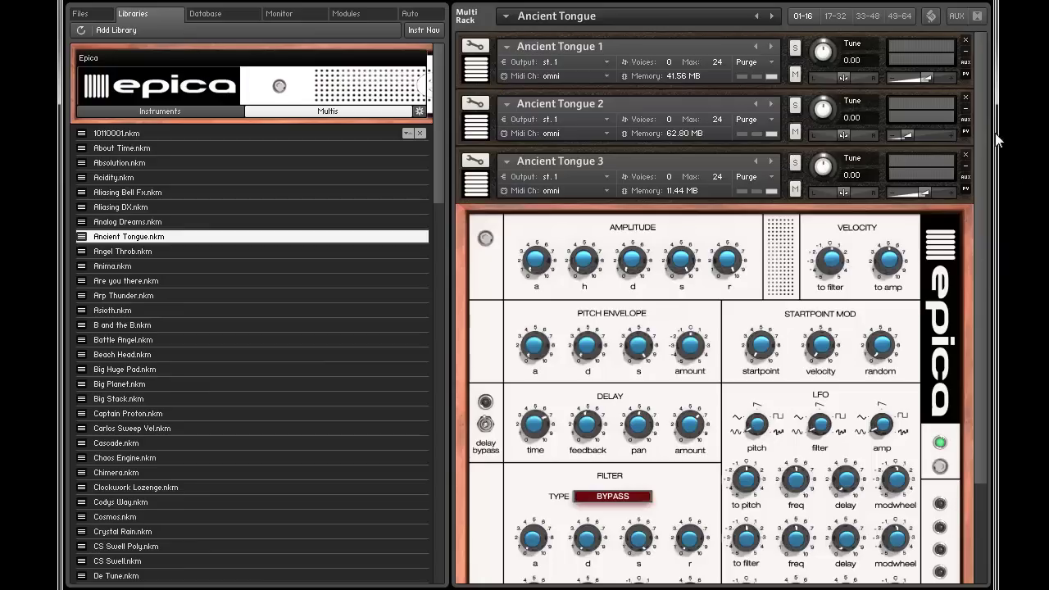
pyautogui.scroll(-1, 983, 141)
pyautogui.scroll(-3, 984, 141)
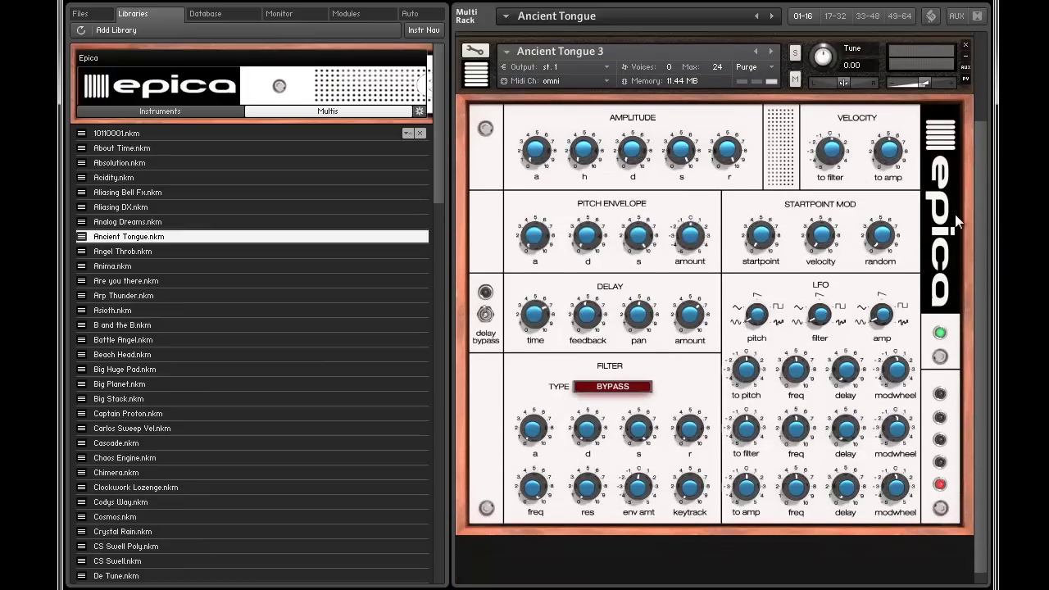
# Toggle the Ancient Tongue 2 panel open and shut, and collapse the Ancient Tongue 3 control panel
pyautogui.scroll(1, 977, 151)
pyautogui.scroll(3, 977, 152)
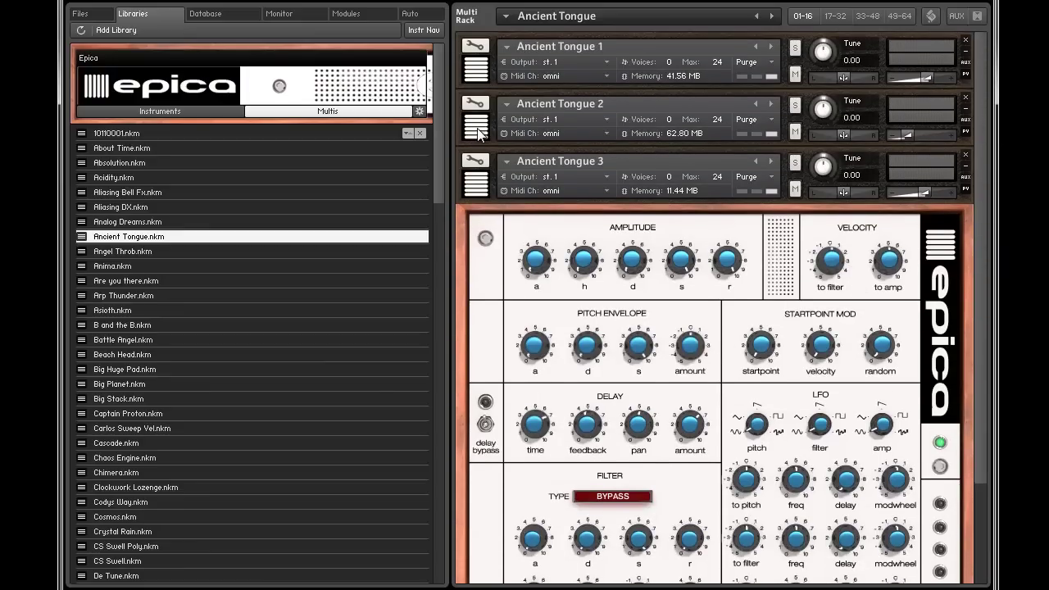
pyautogui.click(476, 125)
pyautogui.click(478, 131)
pyautogui.click(476, 190)
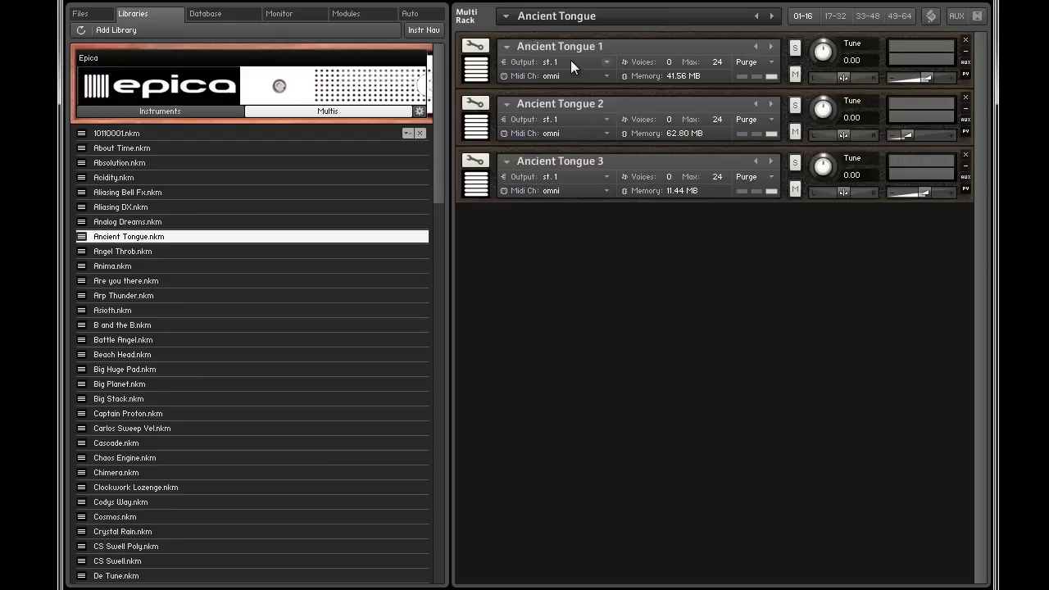
# Look at the MIDI channel options for Ancient Tongue 3 and close them without choosing one
pyautogui.click(604, 191)
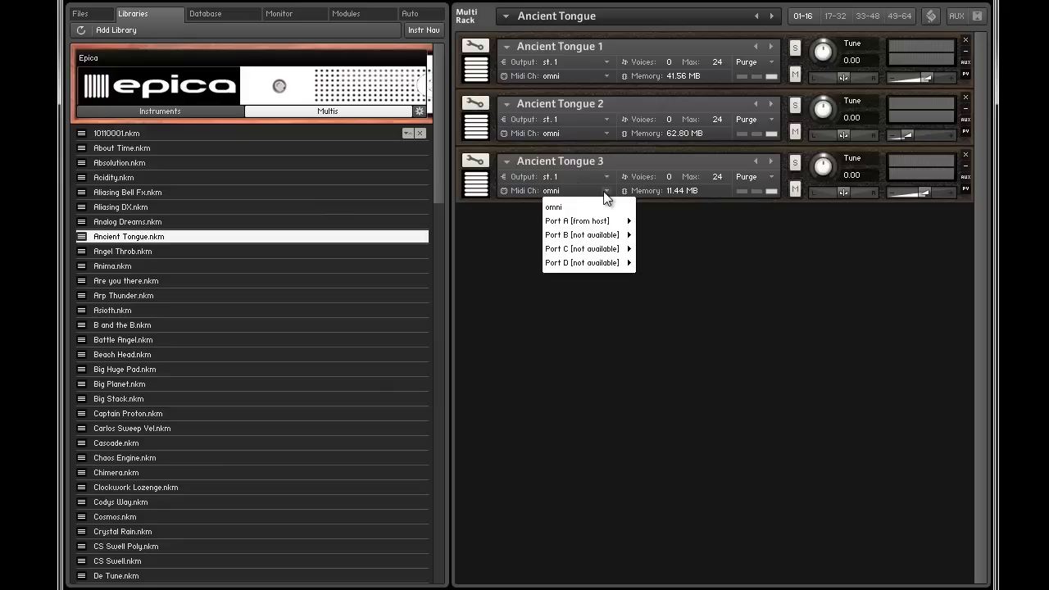
pyautogui.moveTo(595, 232)
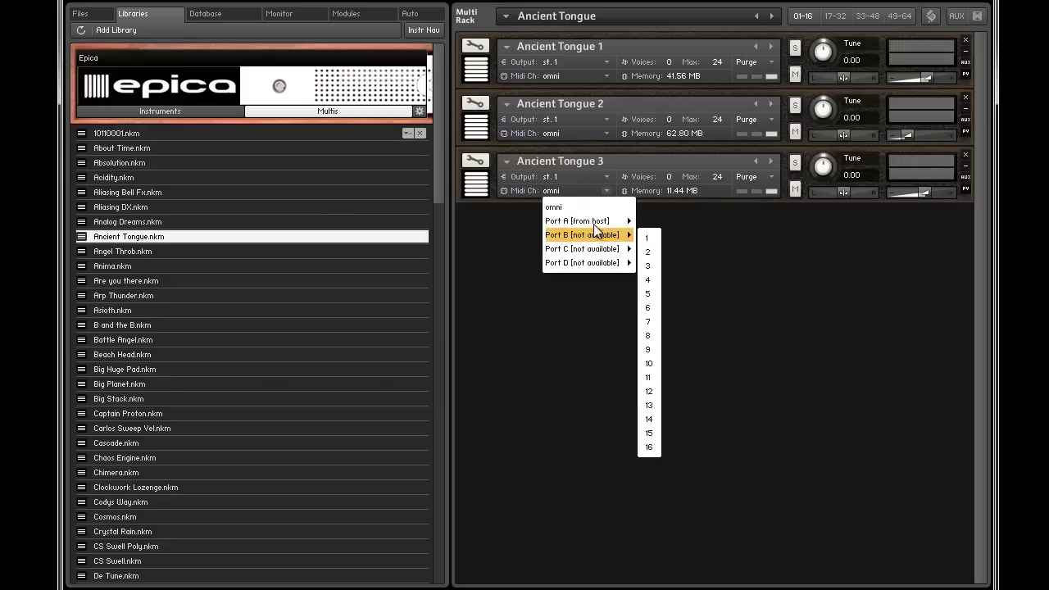
pyautogui.click(792, 244)
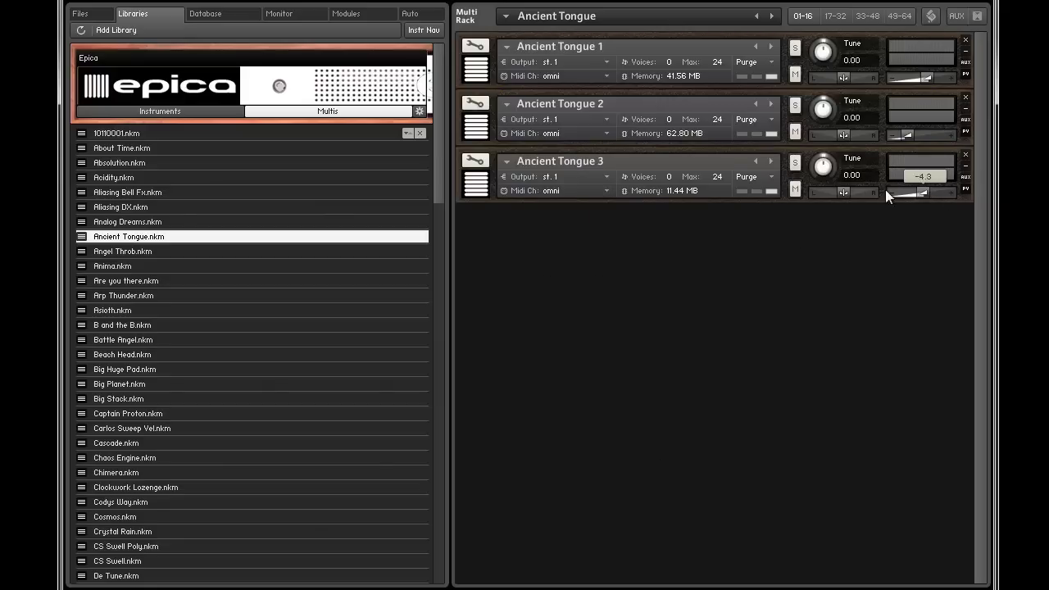
# For Ancient Tongue 3, set the tuning to -2.00, pan it to the right and limit the maximum voices to 16
pyautogui.moveTo(821, 165); pyautogui.dragTo(828, 165)
pyautogui.moveTo(821, 108); pyautogui.dragTo(819, 169)
pyautogui.moveTo(716, 178); pyautogui.dragTo(716, 533)
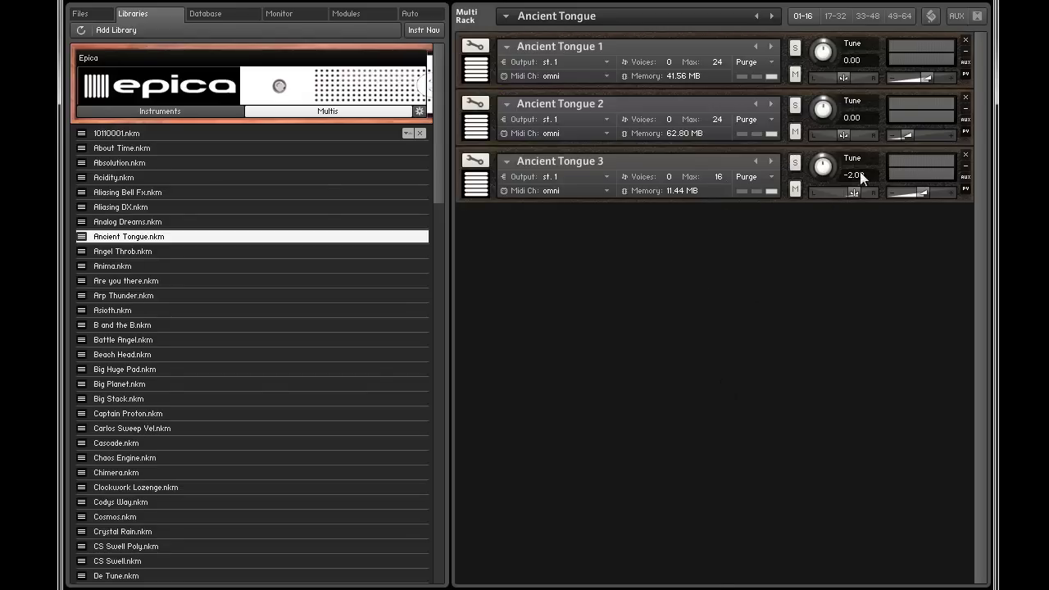
# Remove all three Ancient Tongue instruments from the rack without saving changes
pyautogui.click(964, 39)
pyautogui.click(964, 39)
pyautogui.click(964, 38)
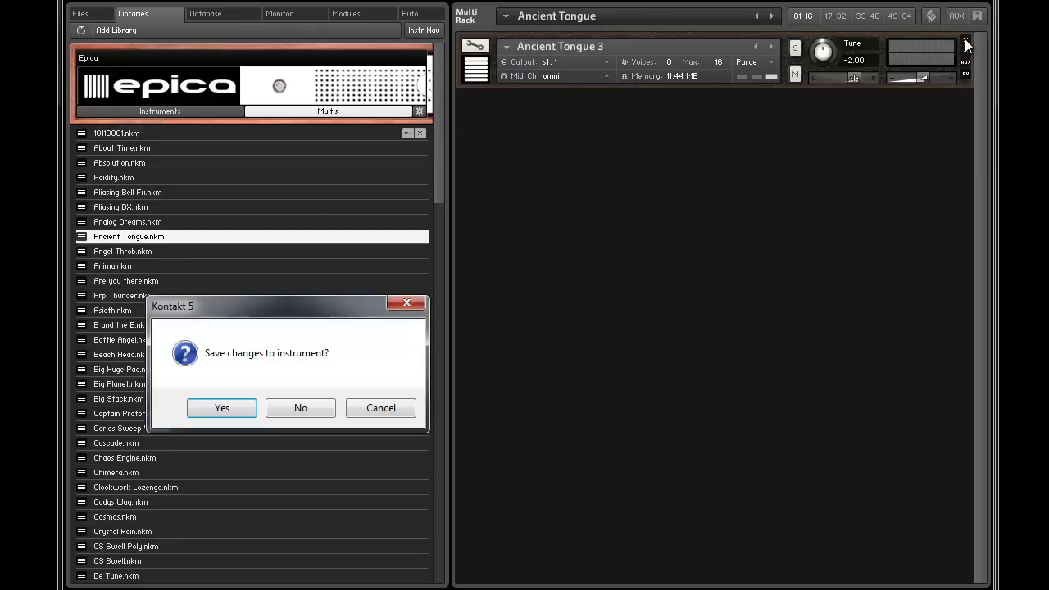
pyautogui.click(302, 408)
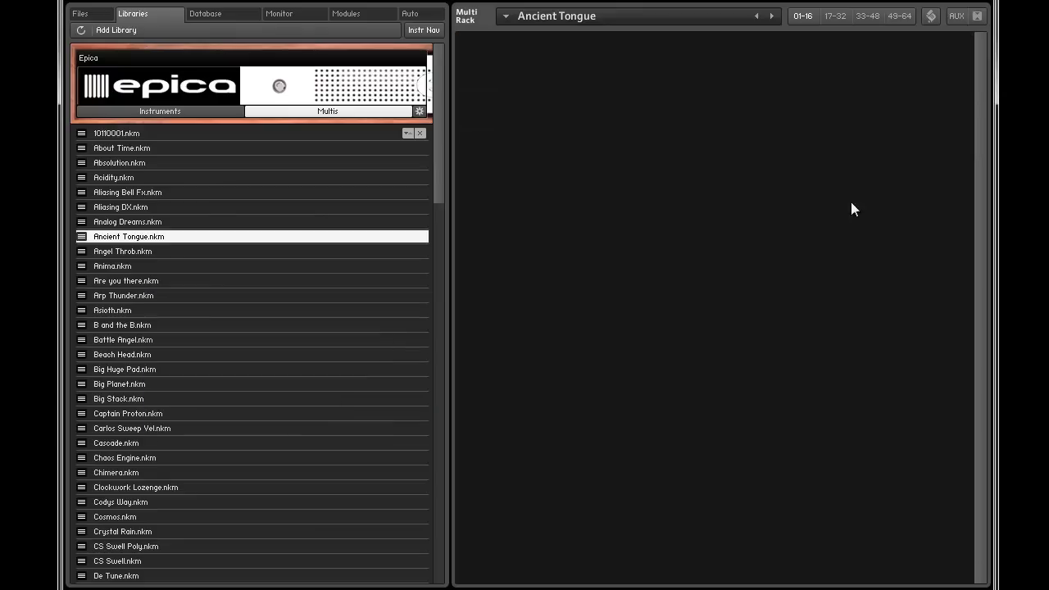
# Load 70 Sci Fi Film 1.nki from the 01 Pads instrument folder into the rack and collapse its panel
pyautogui.click(138, 115)
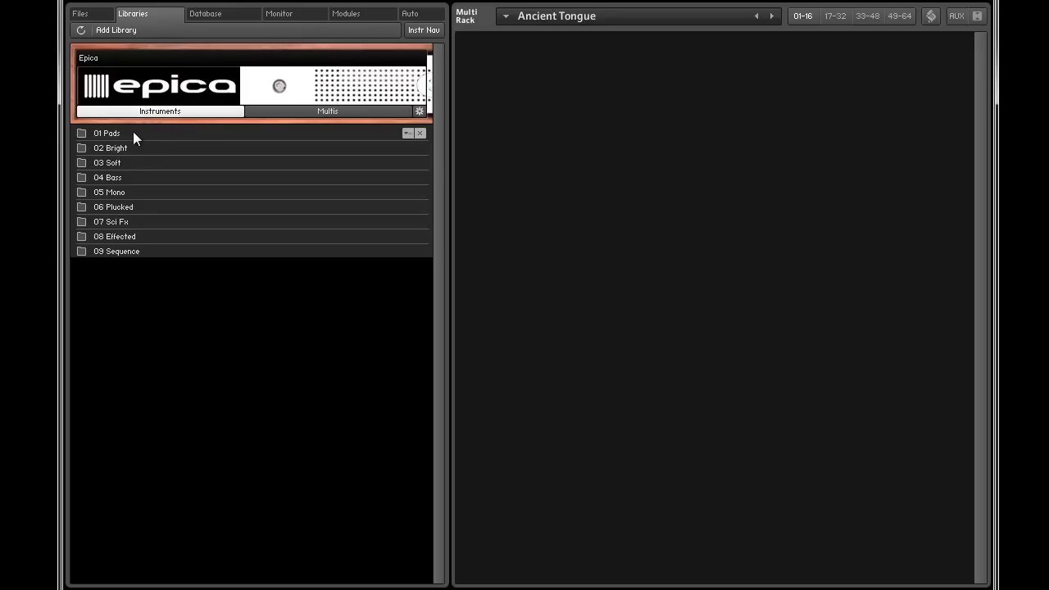
pyautogui.doubleClick(132, 132)
pyautogui.moveTo(130, 147); pyautogui.dragTo(677, 199)
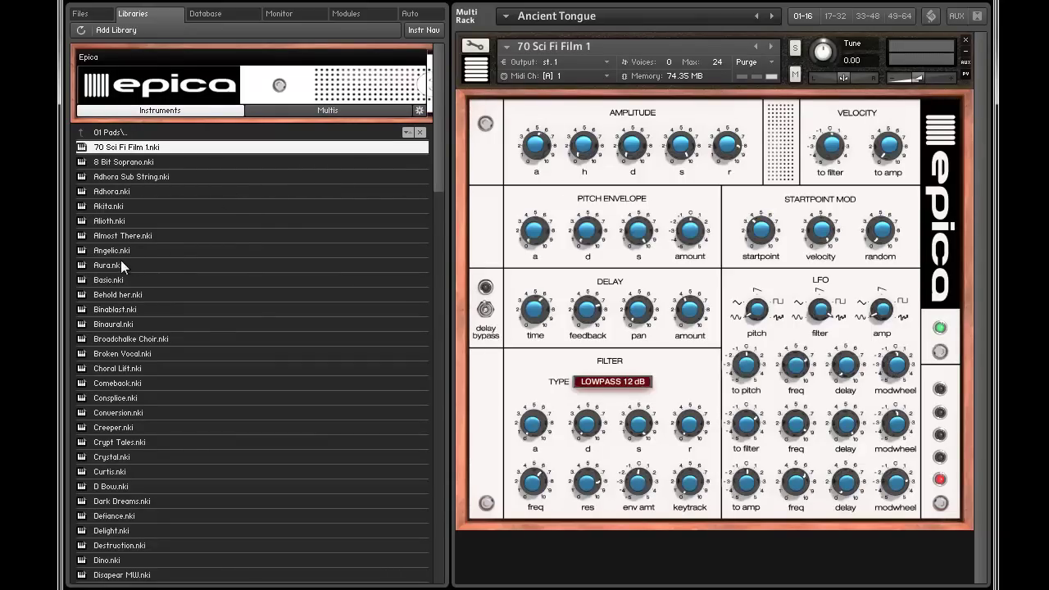
pyautogui.click(475, 71)
# Add Angelic.nki and Conversion.nki from 01 Pads to the rack, collapsing each instrument's panel
pyautogui.moveTo(126, 249); pyautogui.dragTo(596, 264)
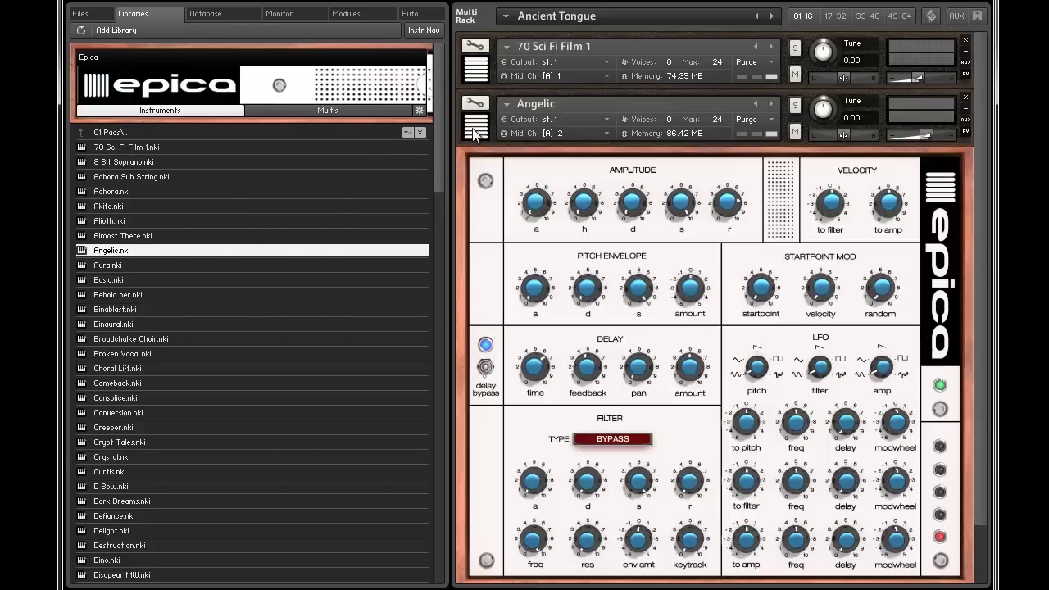
pyautogui.click(475, 129)
pyautogui.moveTo(159, 412); pyautogui.dragTo(608, 365)
pyautogui.click(475, 185)
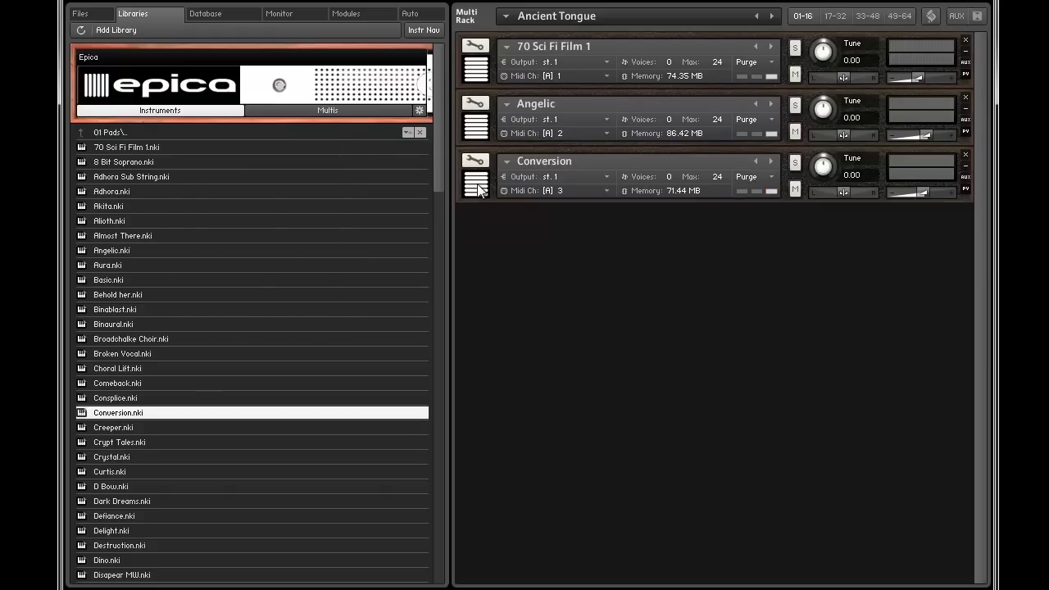
# Look at the rack's options for saving an instrument or the whole multi, and close them without saving
pyautogui.click(712, 2)
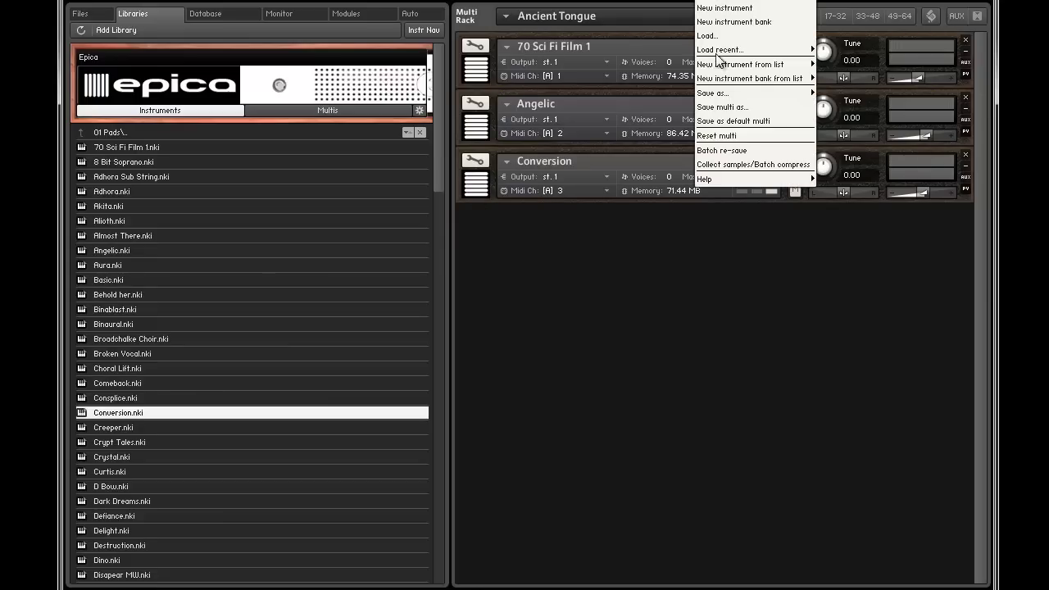
pyautogui.moveTo(732, 93)
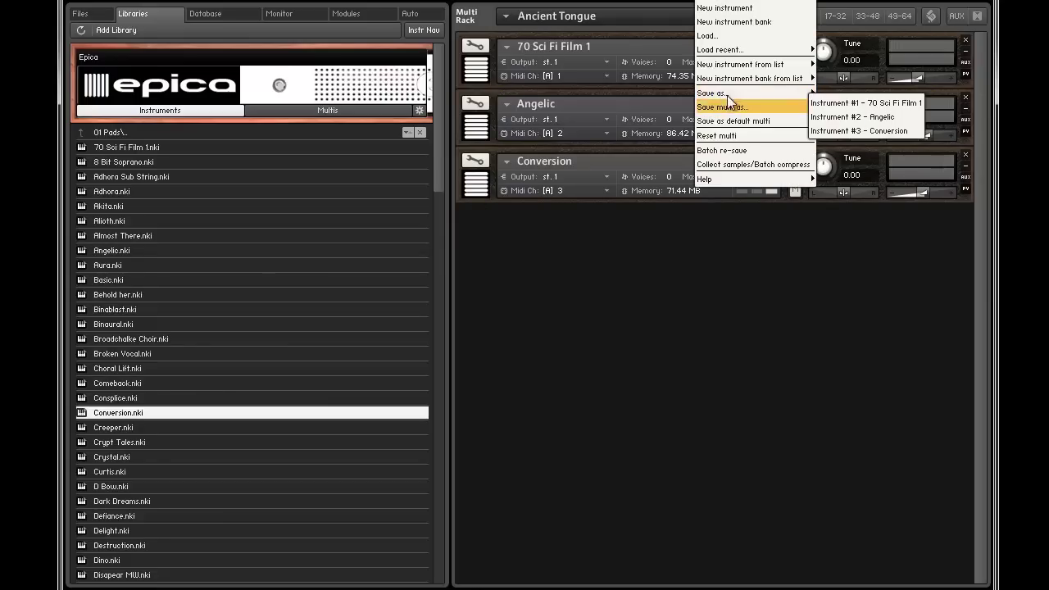
pyautogui.click(558, 279)
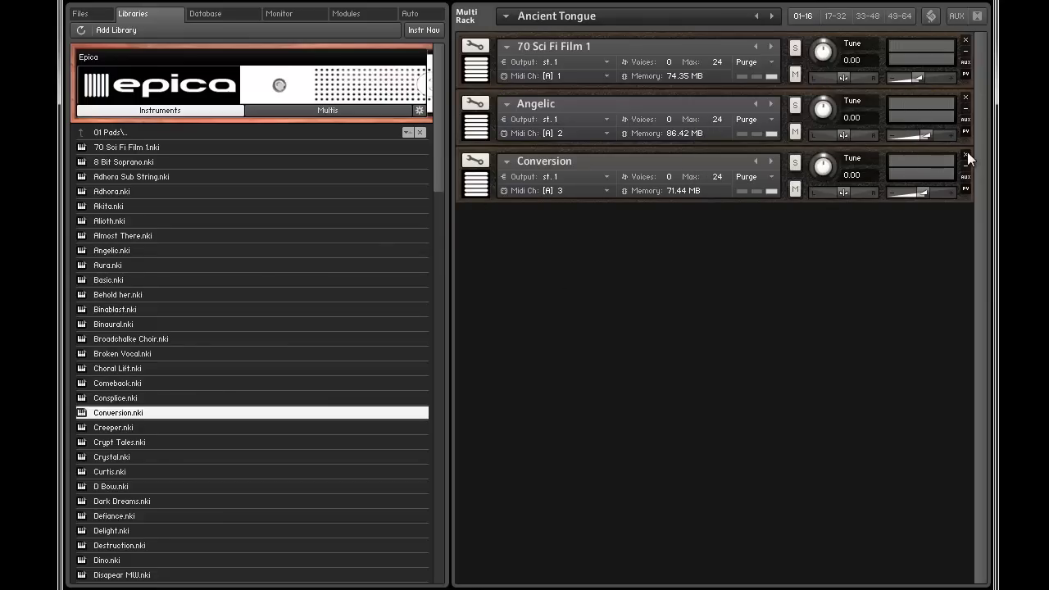